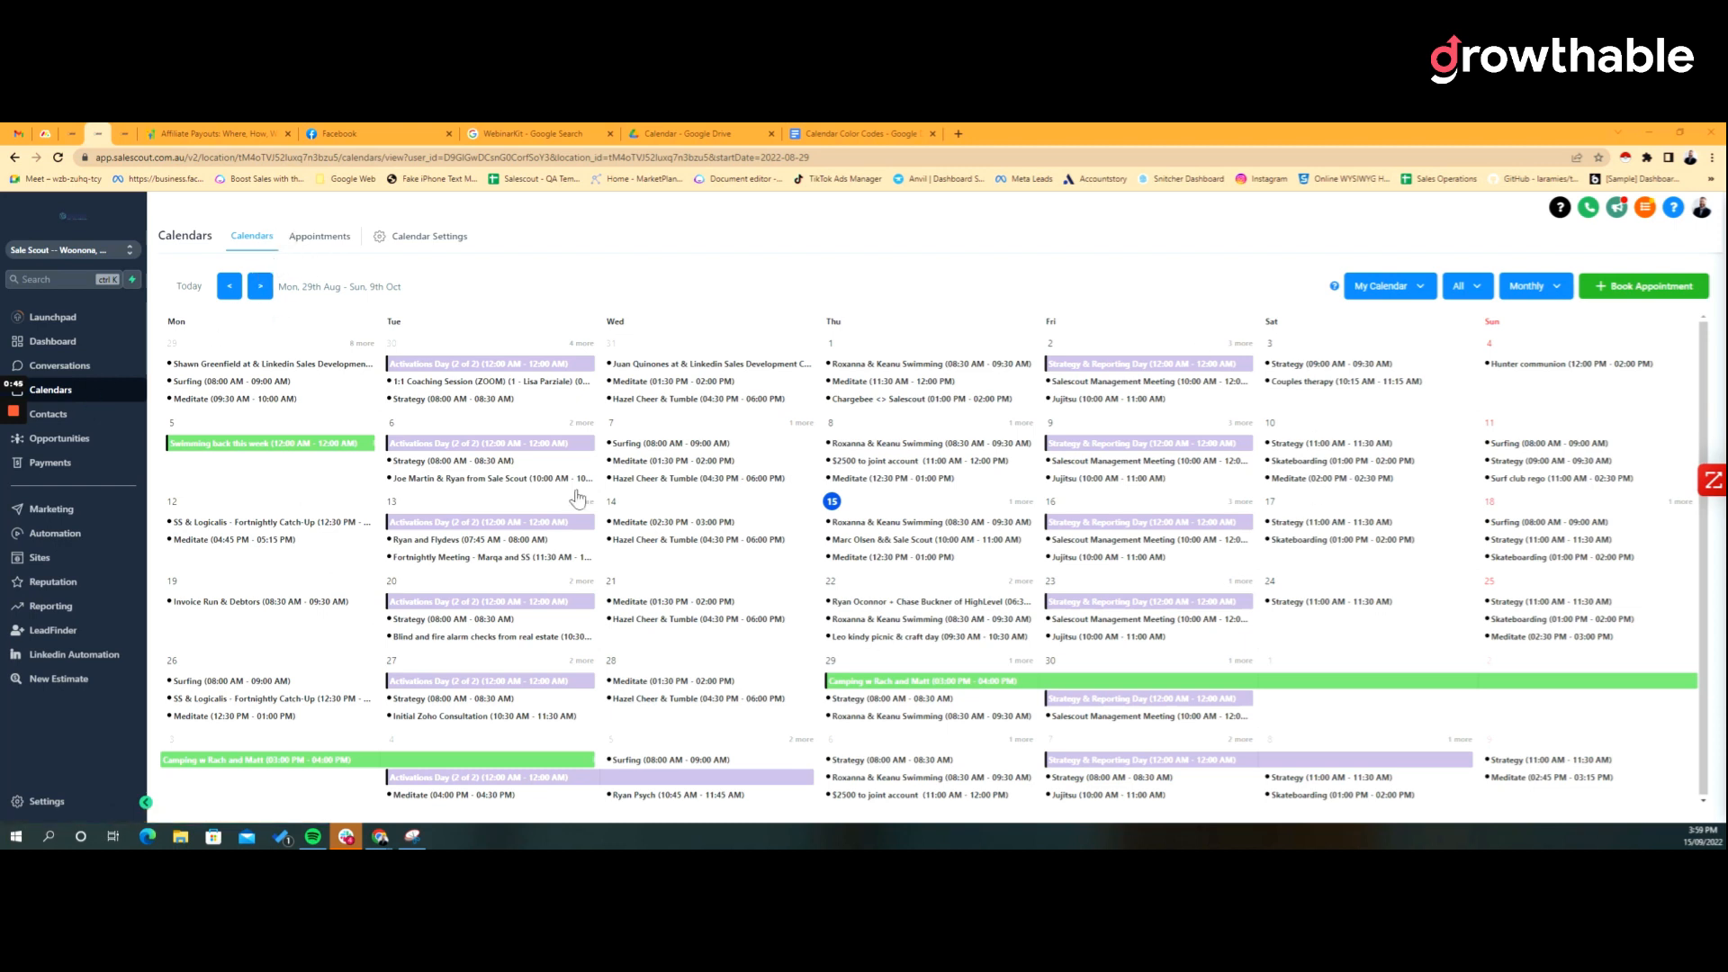
Step: Review the My Calendar and Monthly view menus, then start a new appointment booking
click(1415, 288)
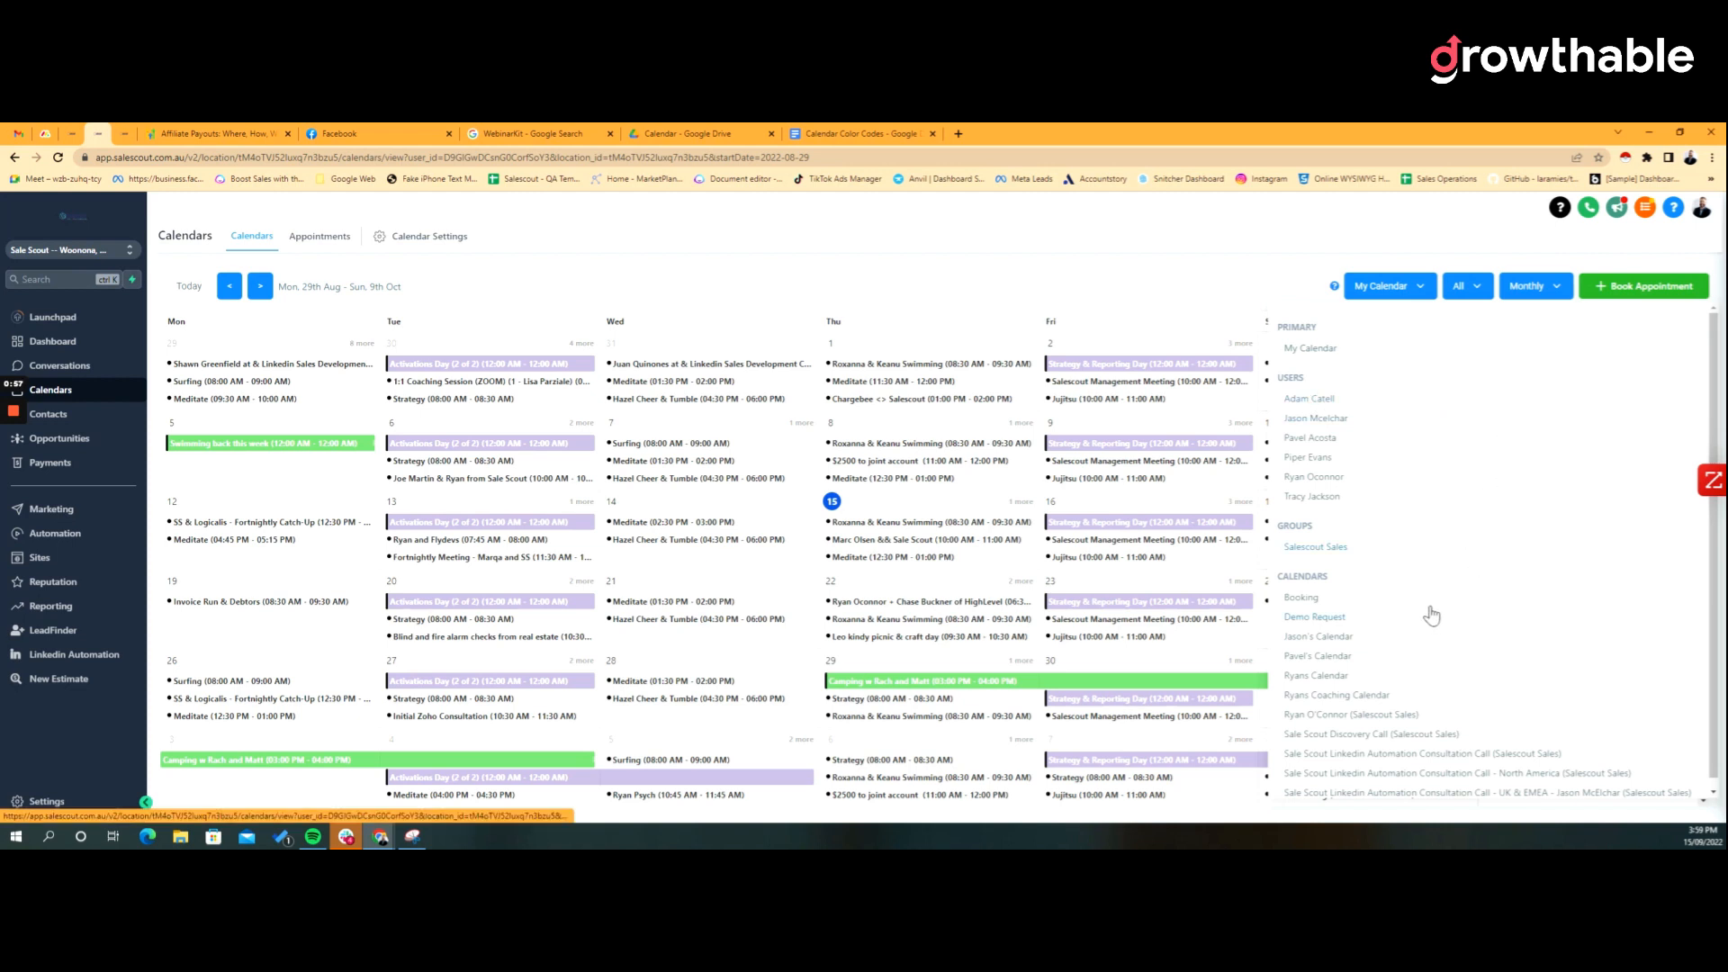
scroll(1498, 621, down, 1)
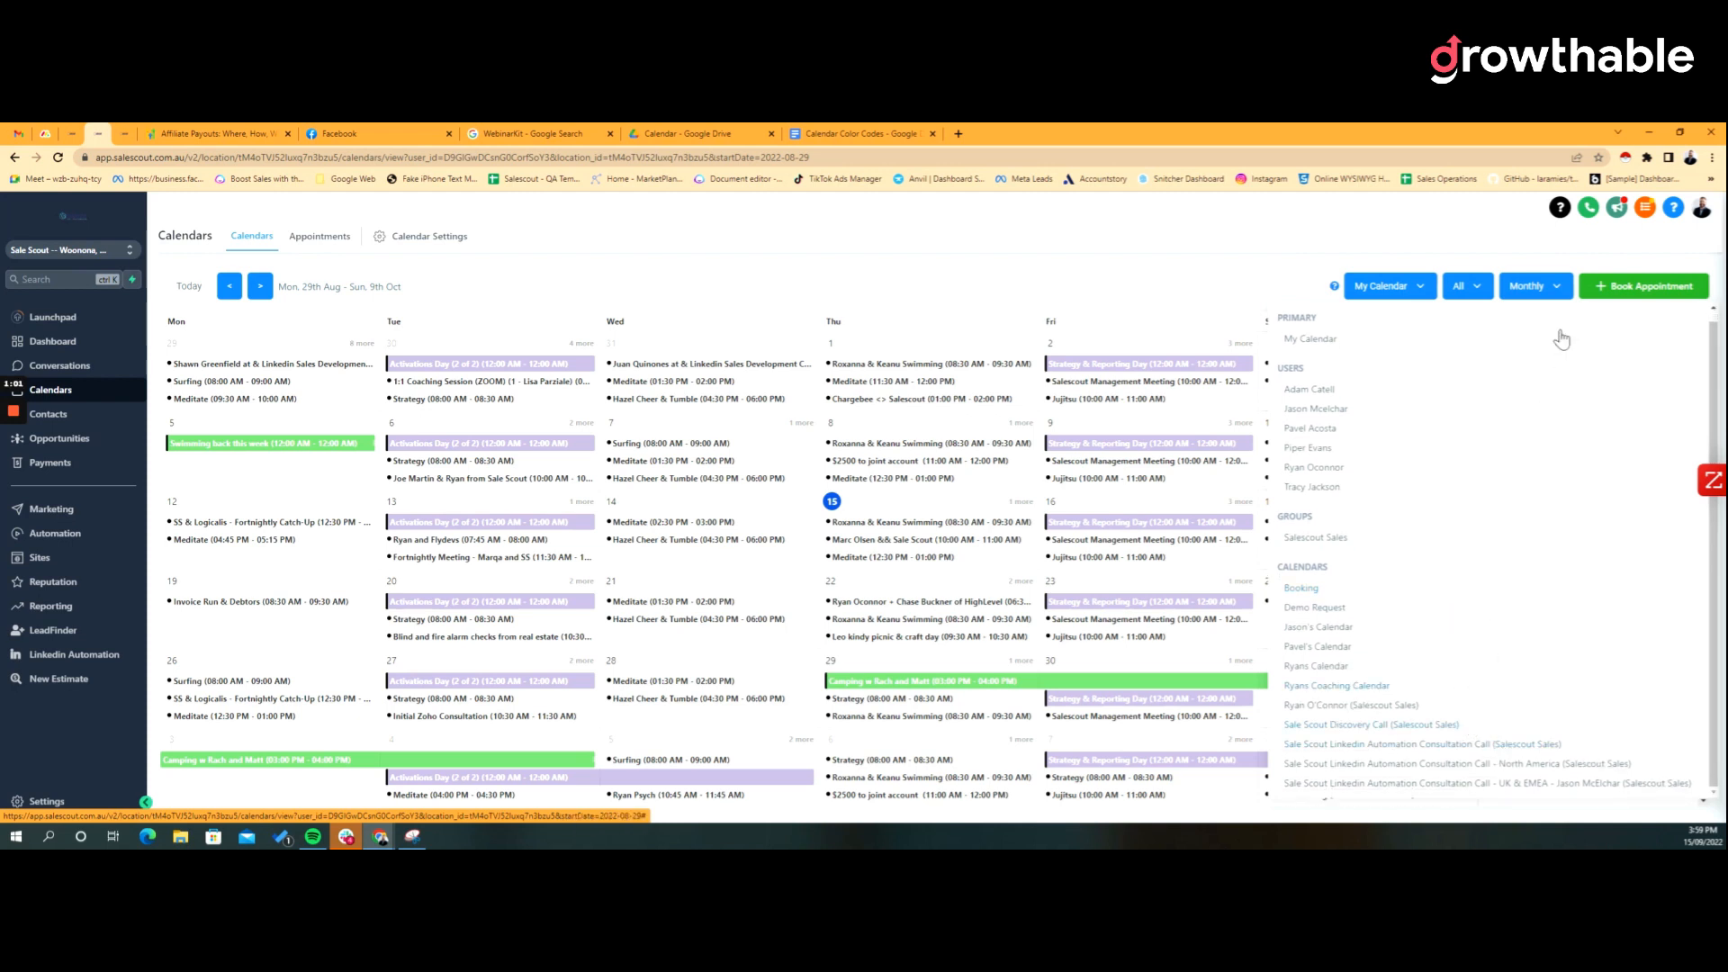
click(1550, 286)
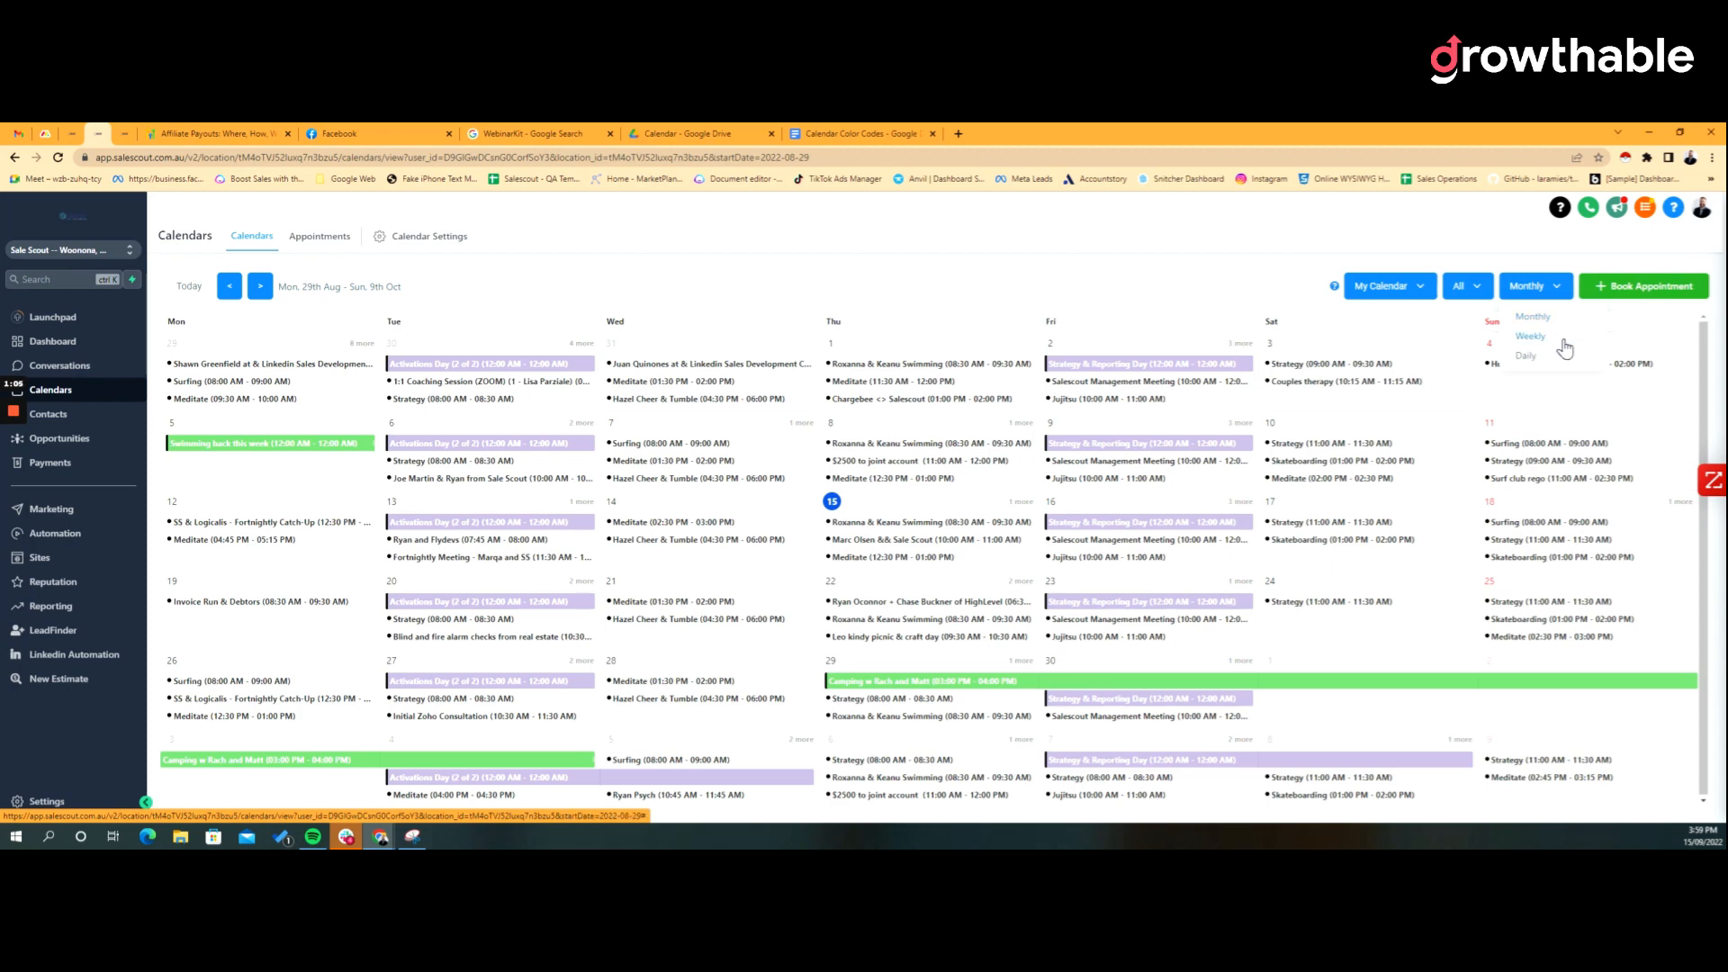
click(1657, 291)
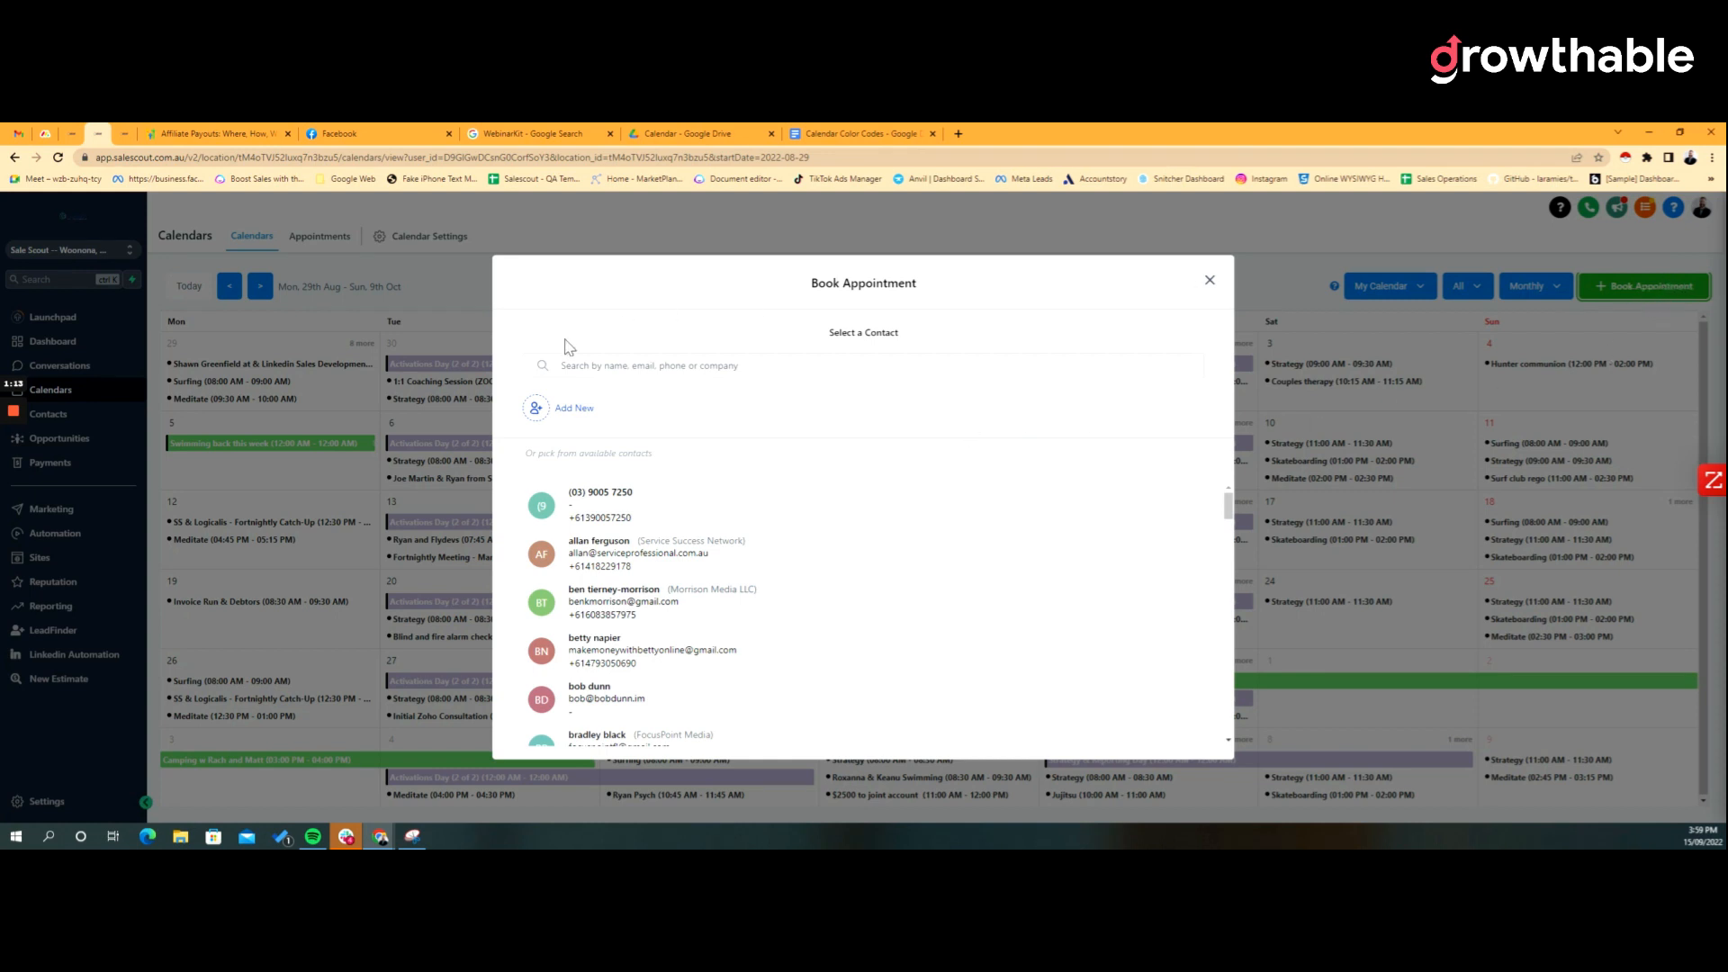
Step: Select a contact in Book Appointment, then close the dialog without booking
click(684, 563)
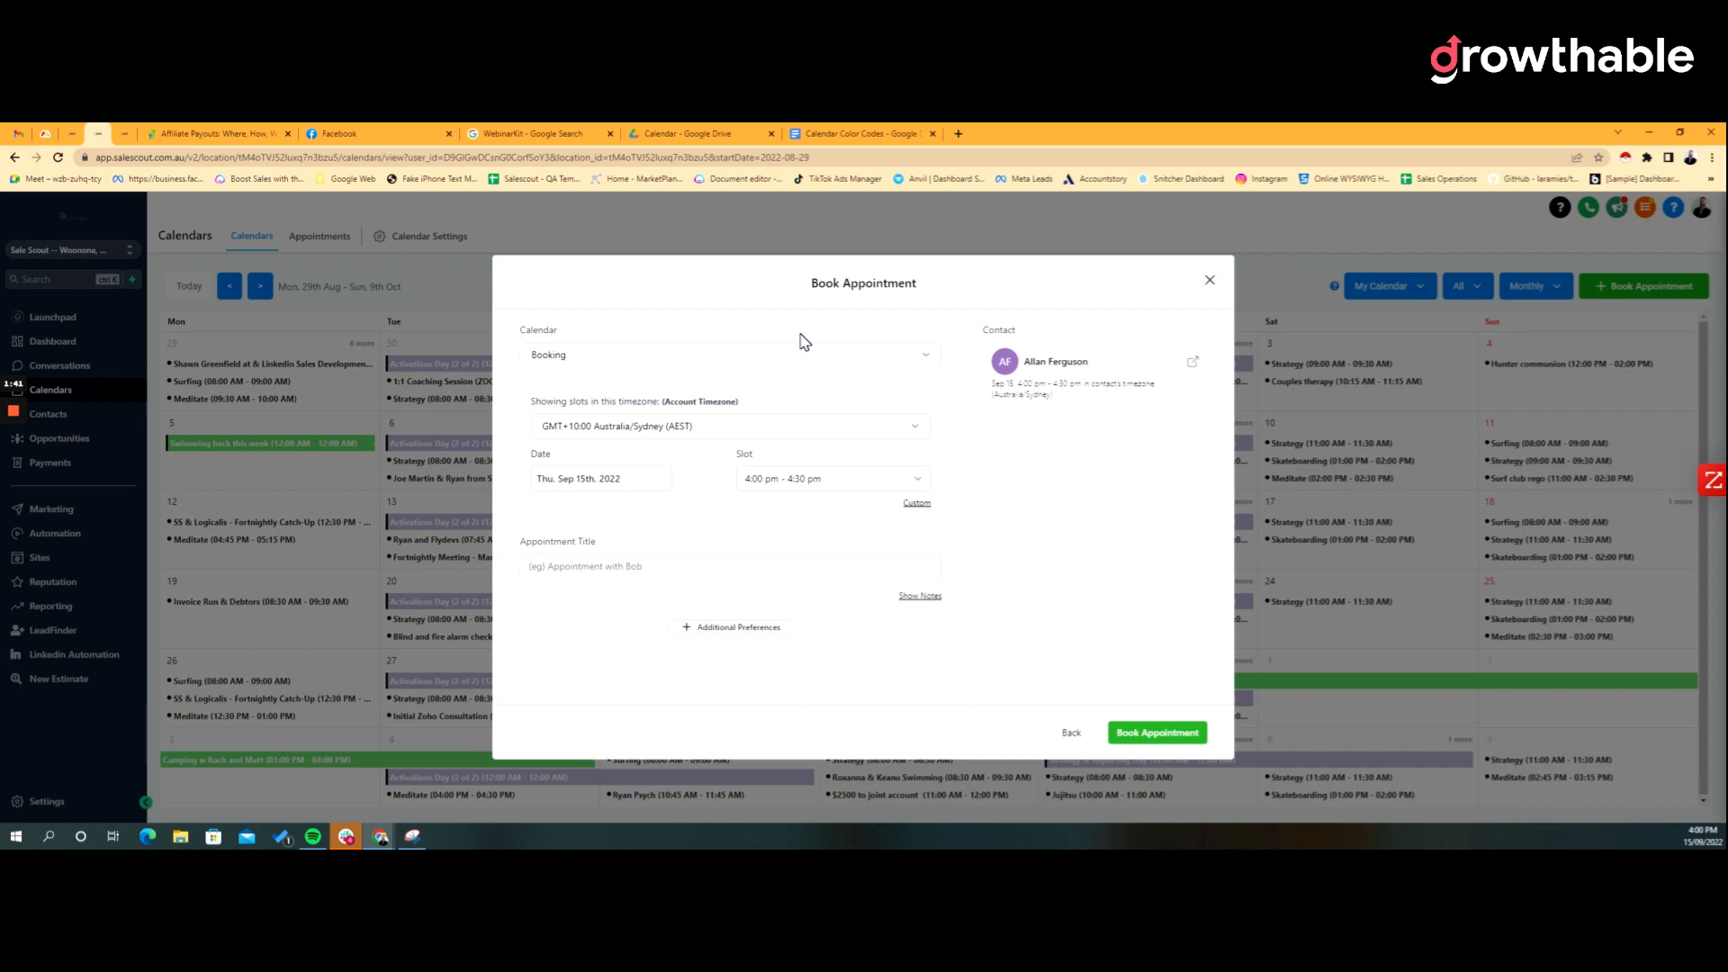
click(1210, 282)
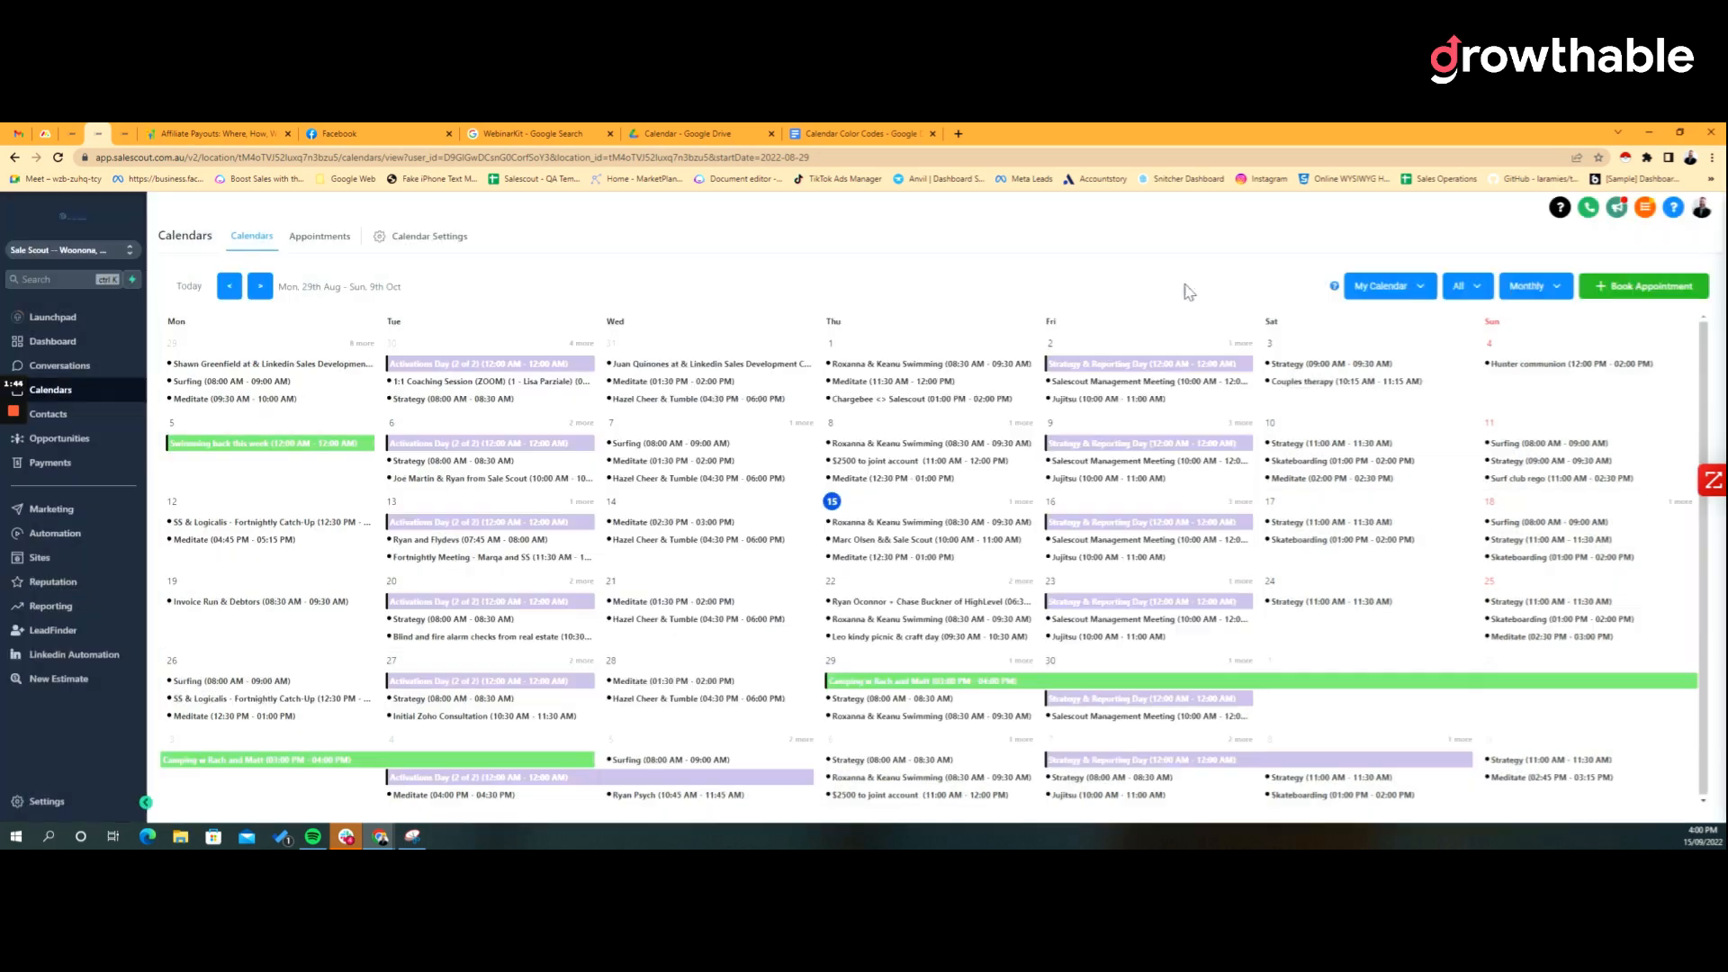
Step: Go to Calendar Settings and start adding a new calendar
click(401, 241)
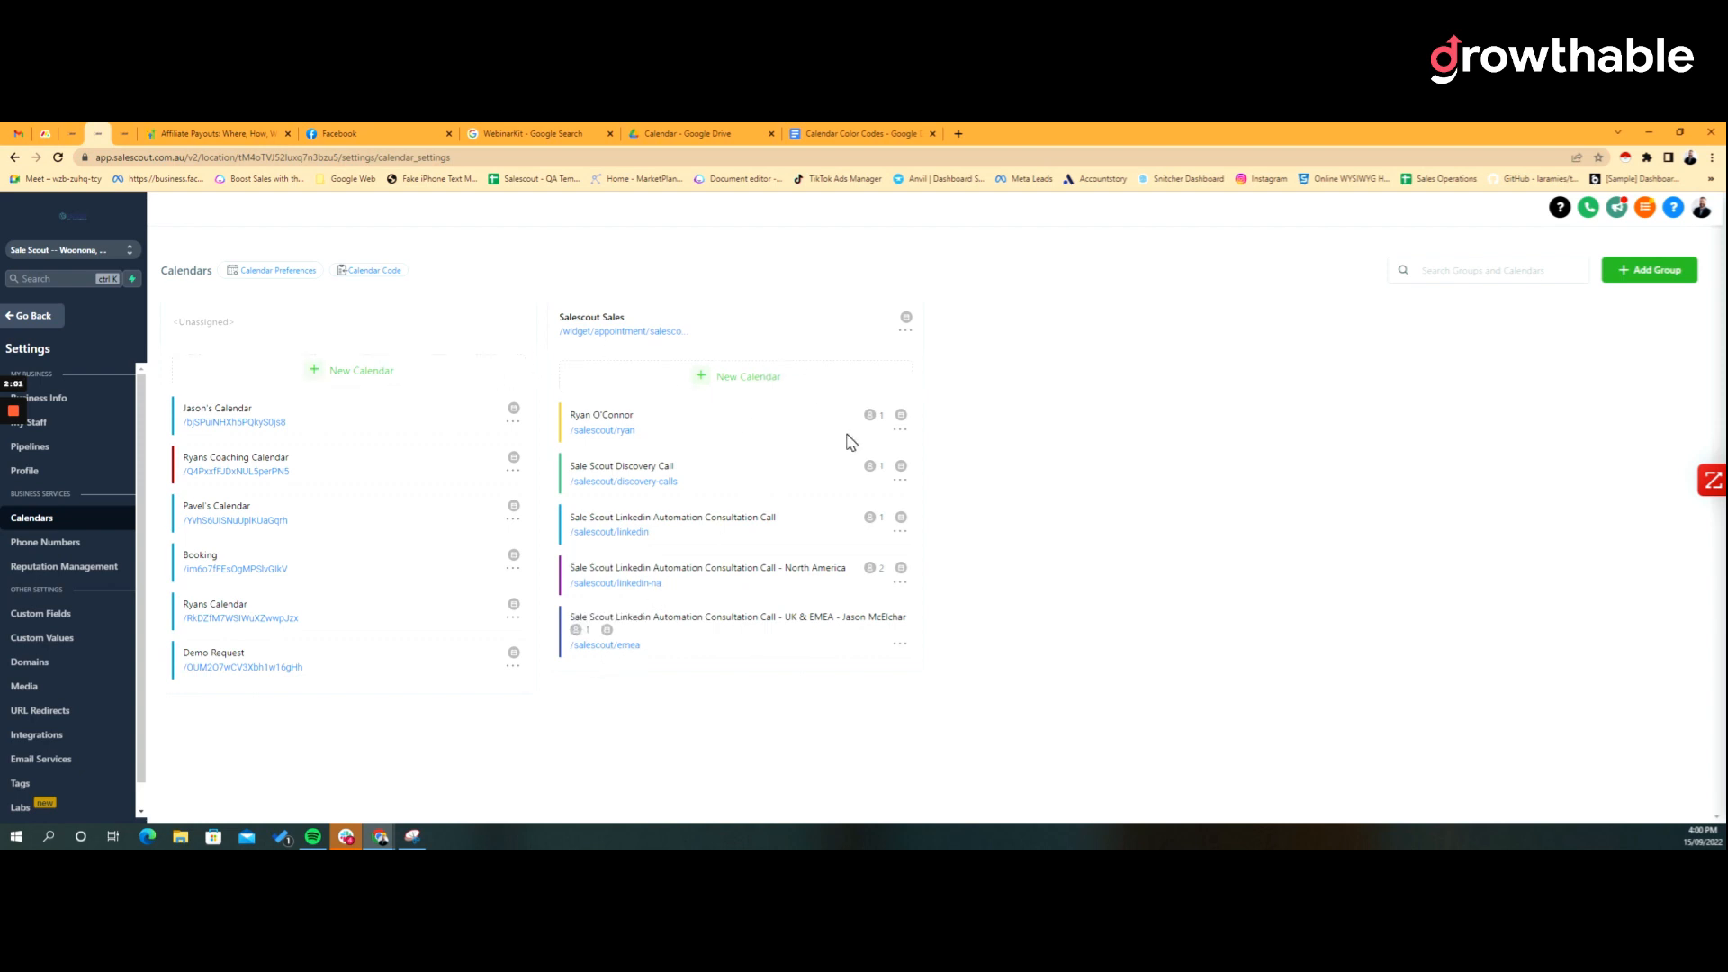
click(357, 383)
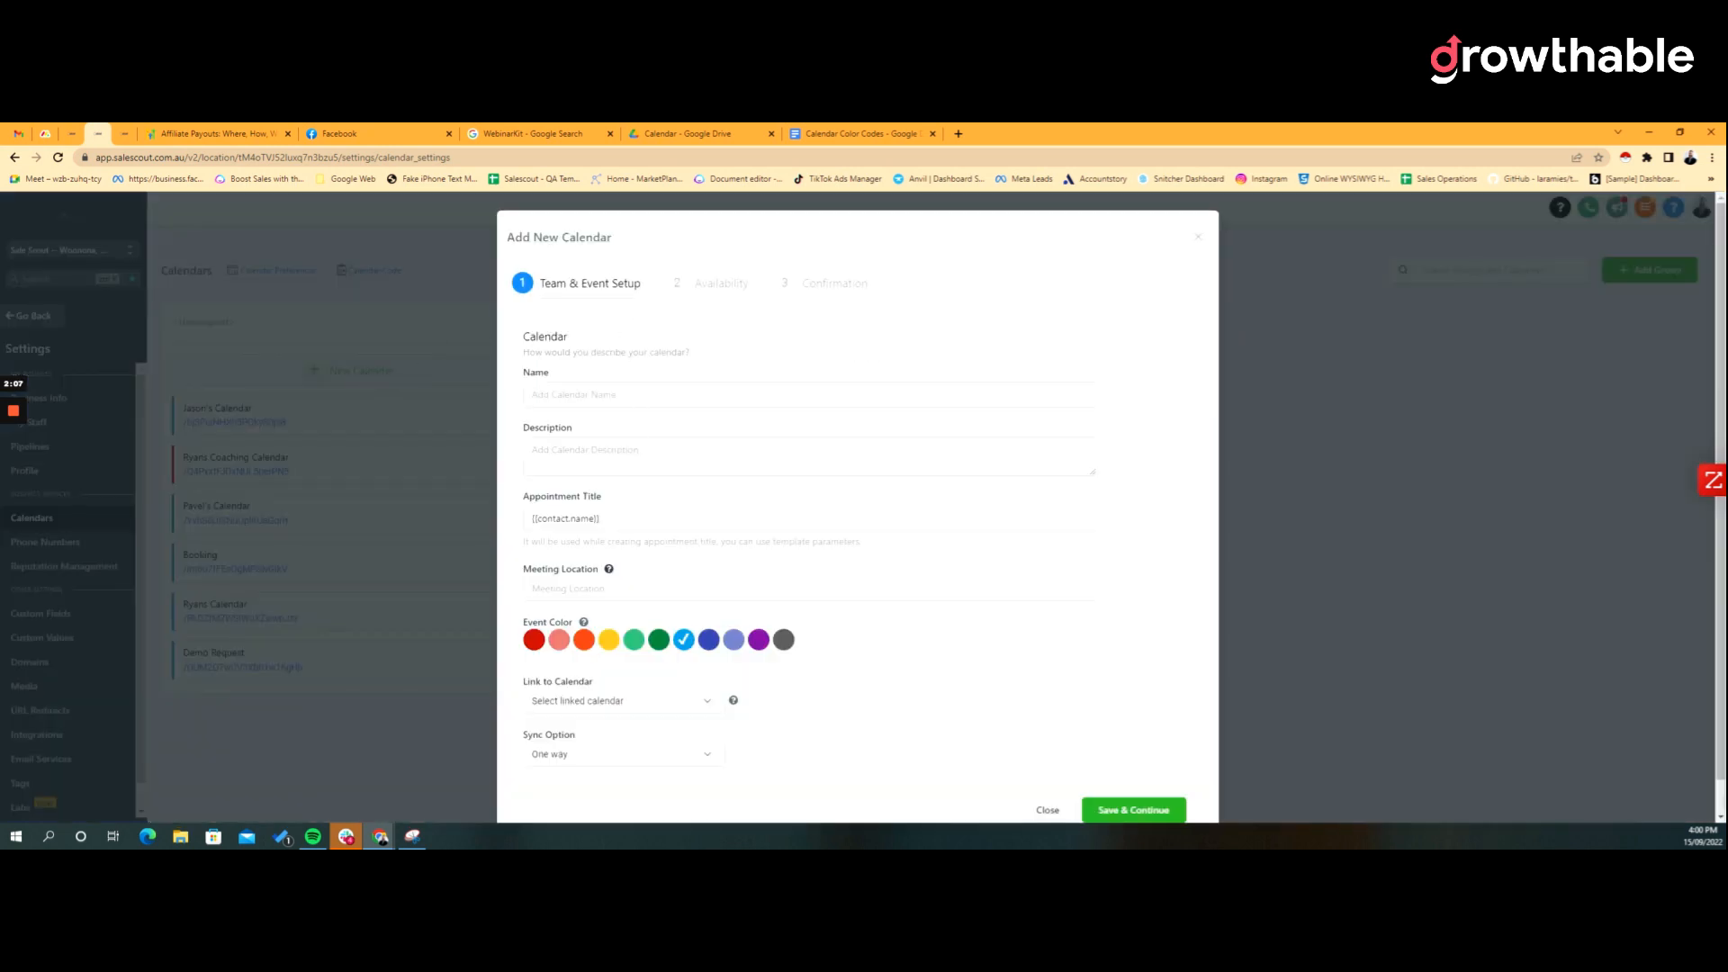
Step: Name the new calendar 'Ryans Coaching Calendar' and keep {{contact.name}} as the appointment title
click(637, 402)
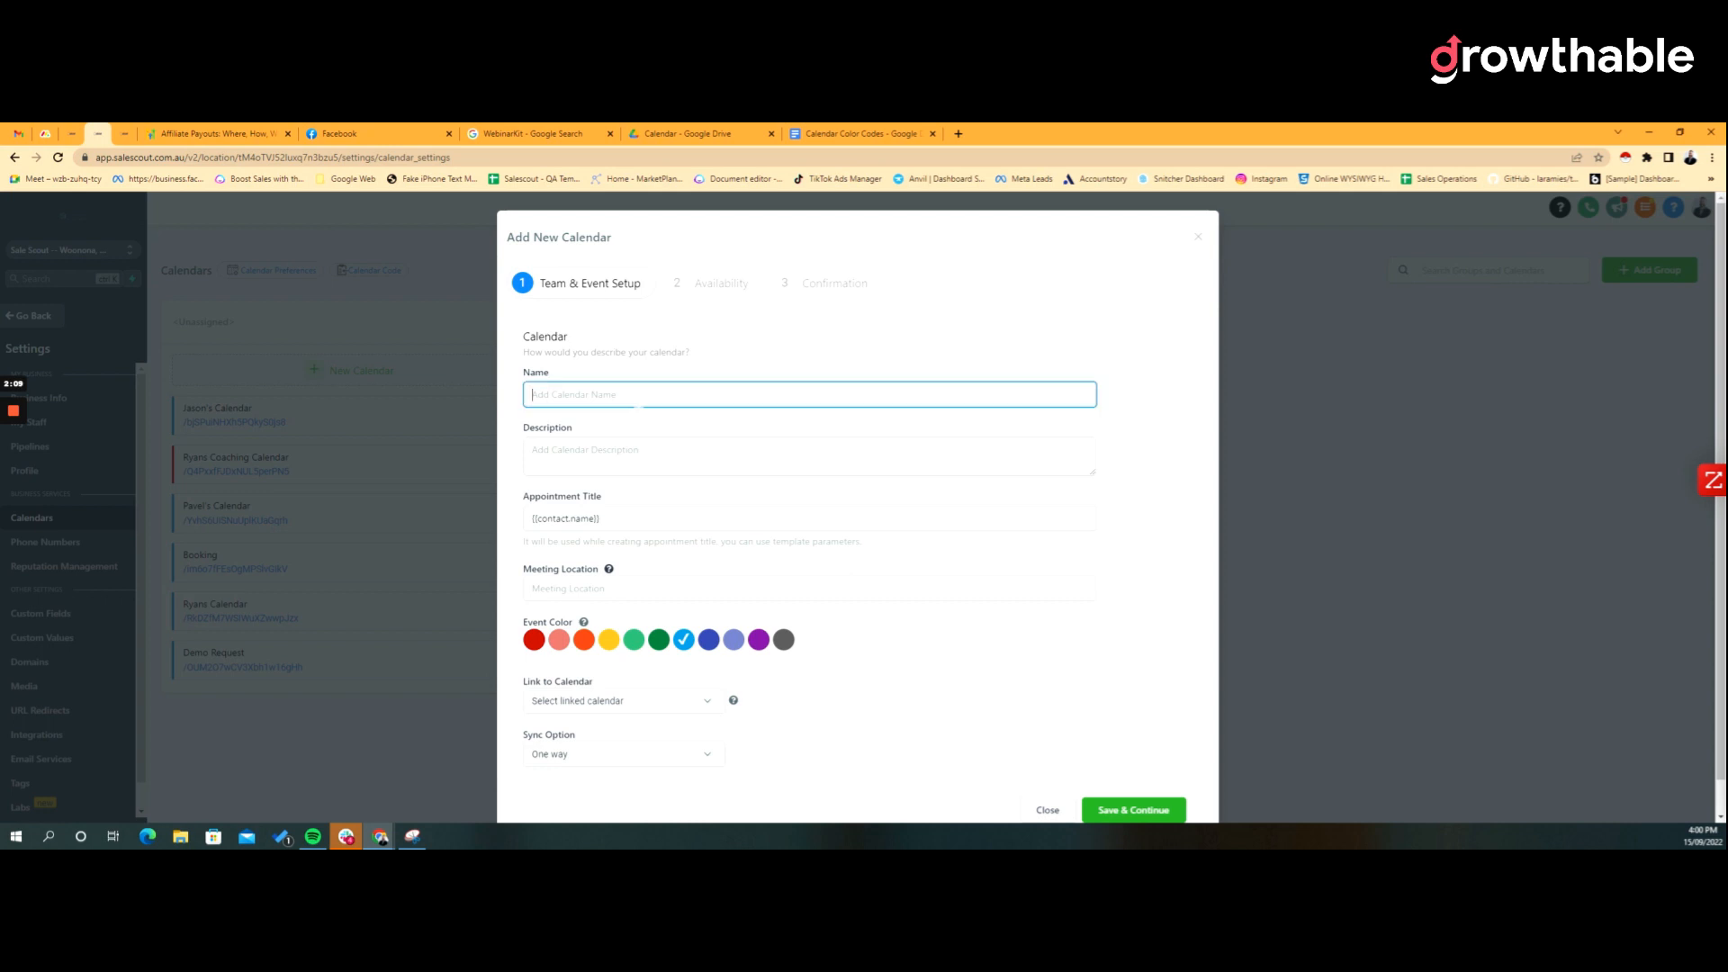
text(Ryans Coaching Calend)
key(BackSpace)
text(ndar)
key(Tab)
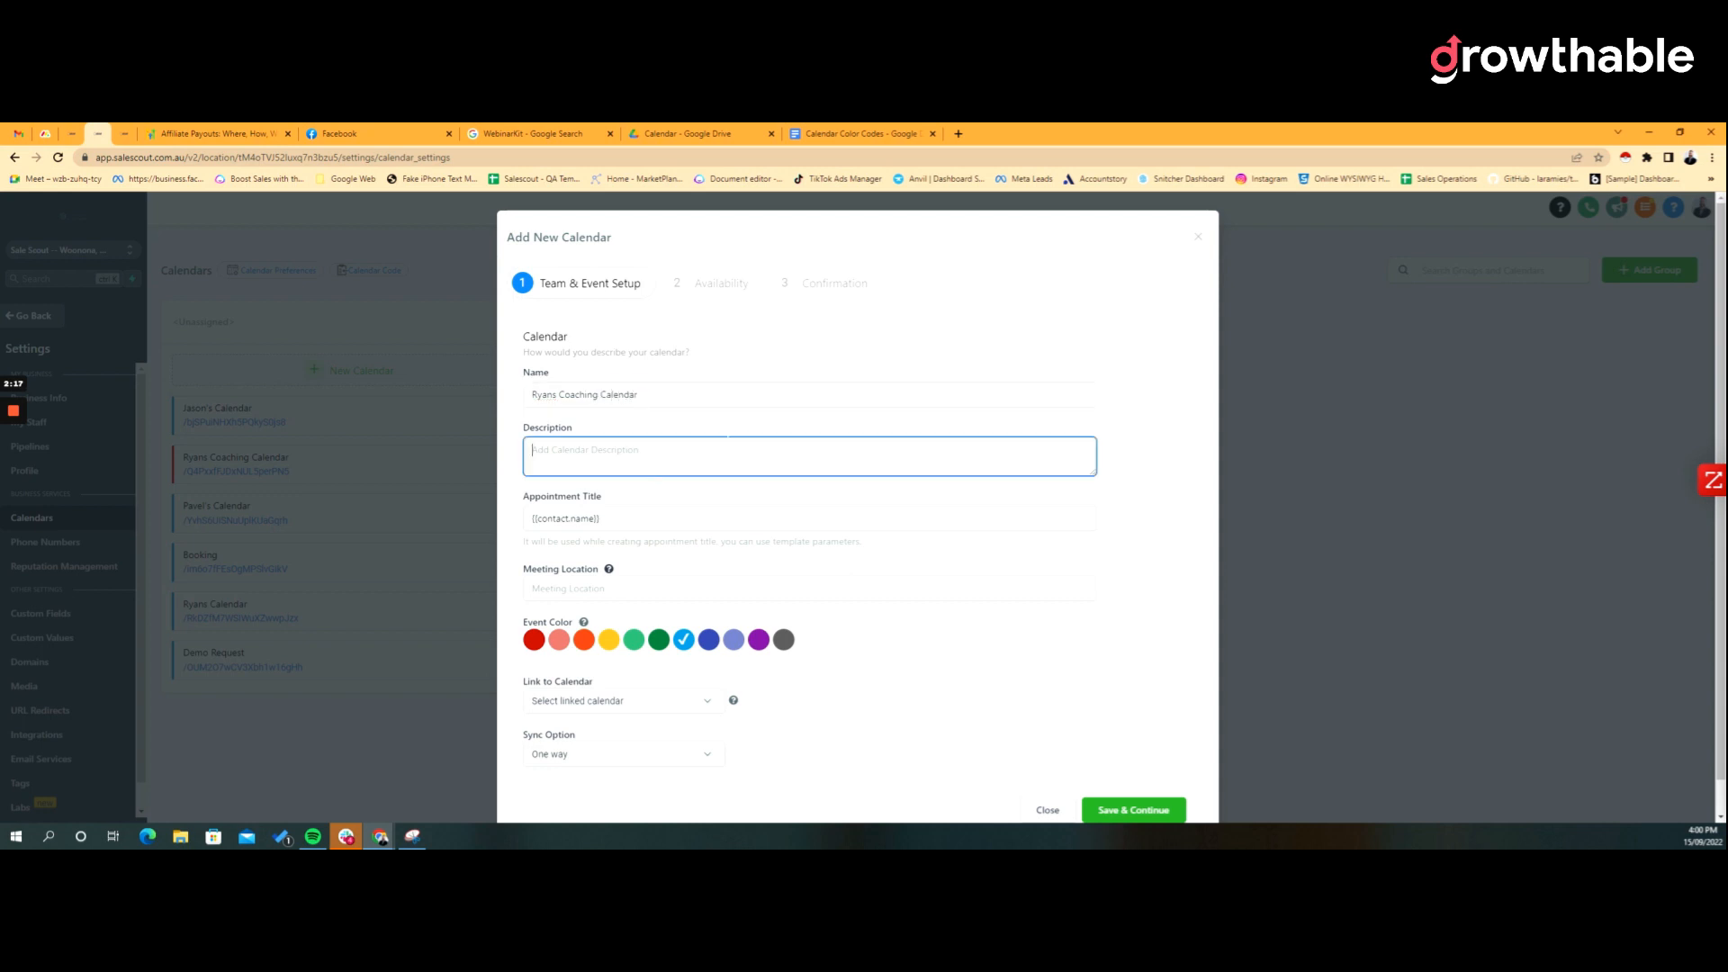
scroll(748, 471, down, 1)
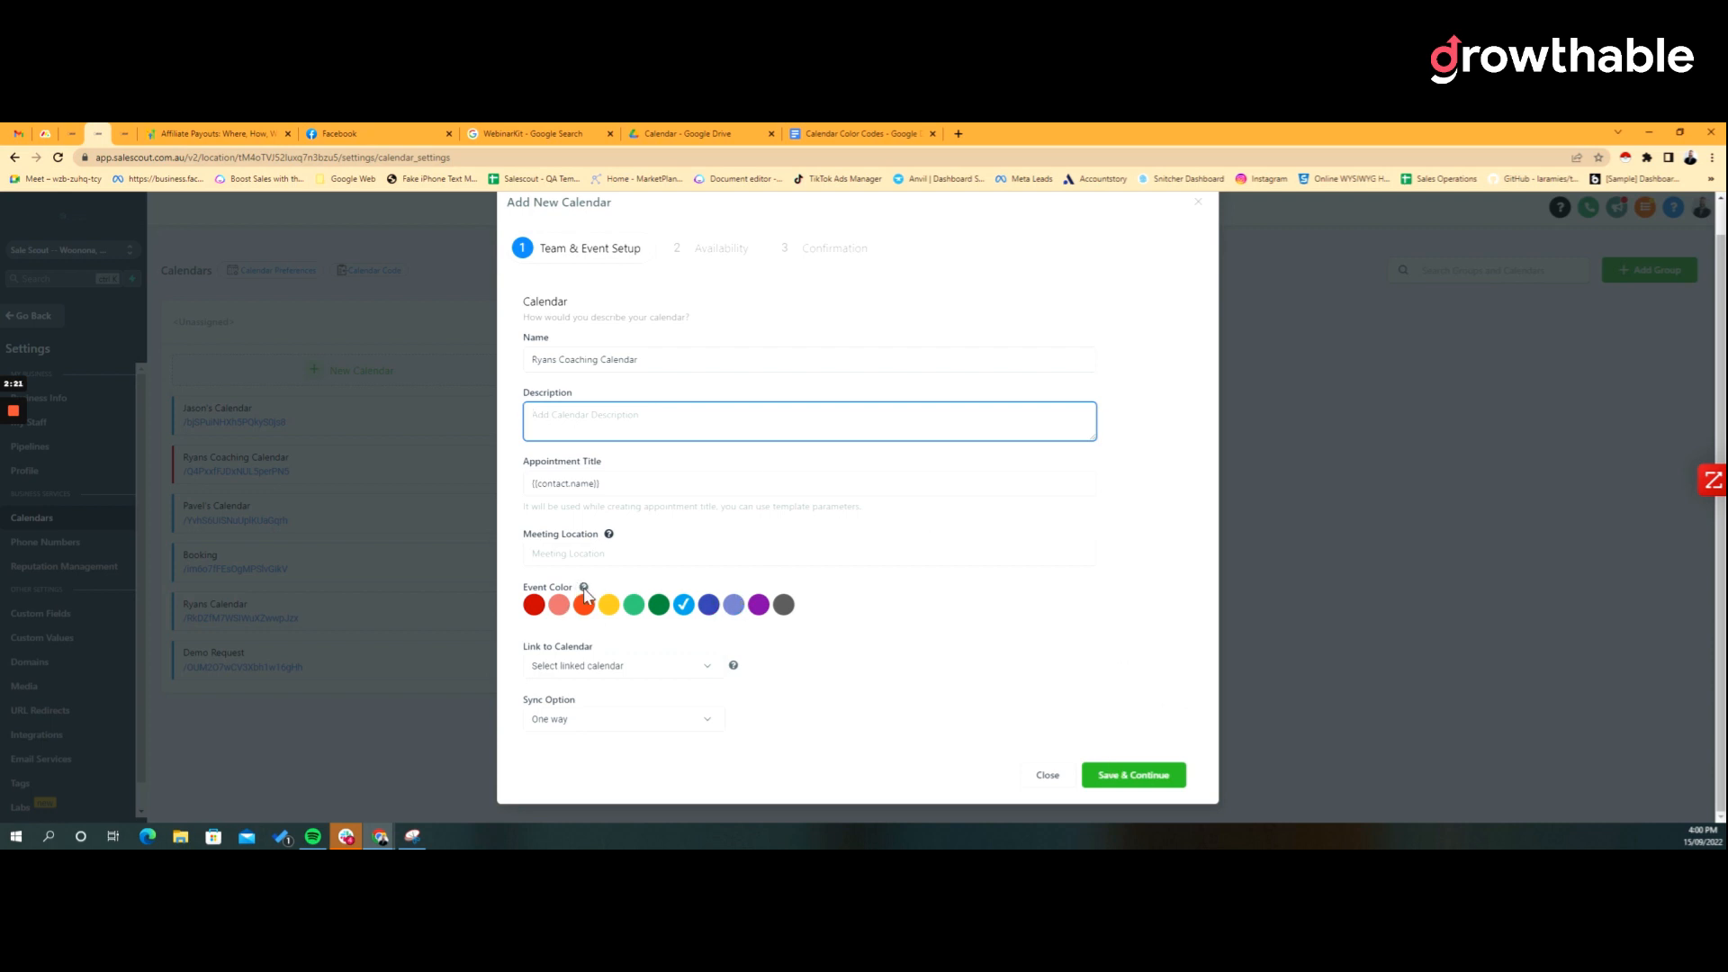
mouse_move(584, 591)
key(Tab)
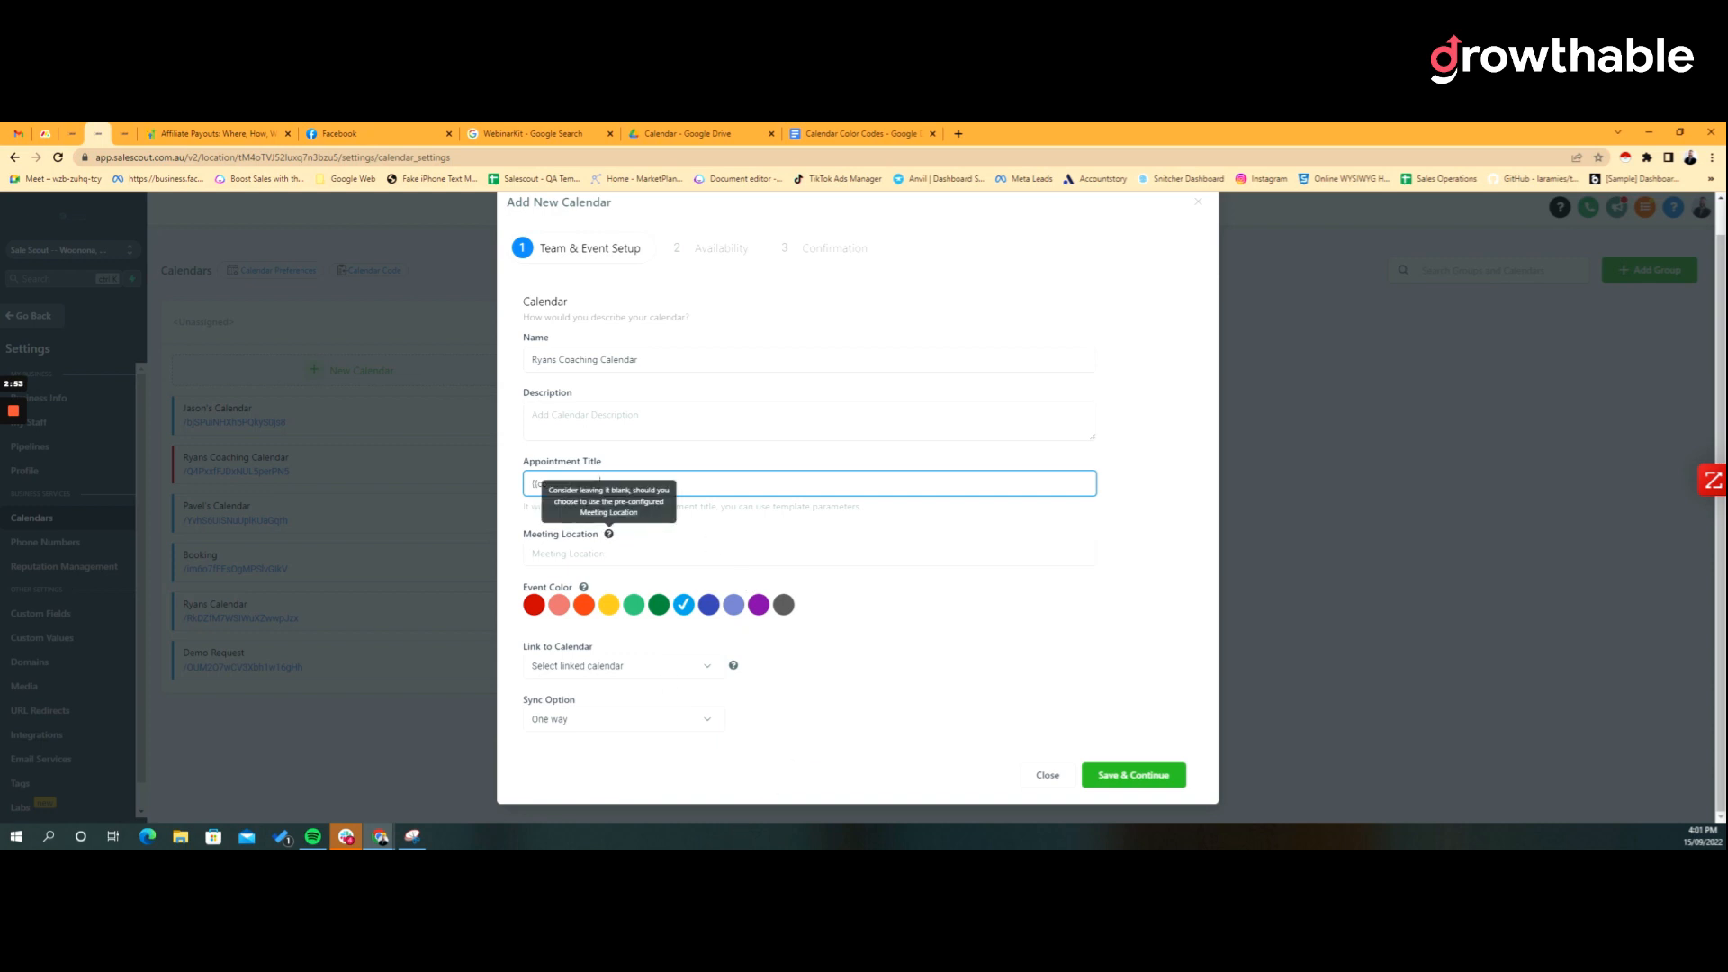
Step: Link Ryans Coaching Calendar to Google with One way sync, then go to Availability
click(691, 673)
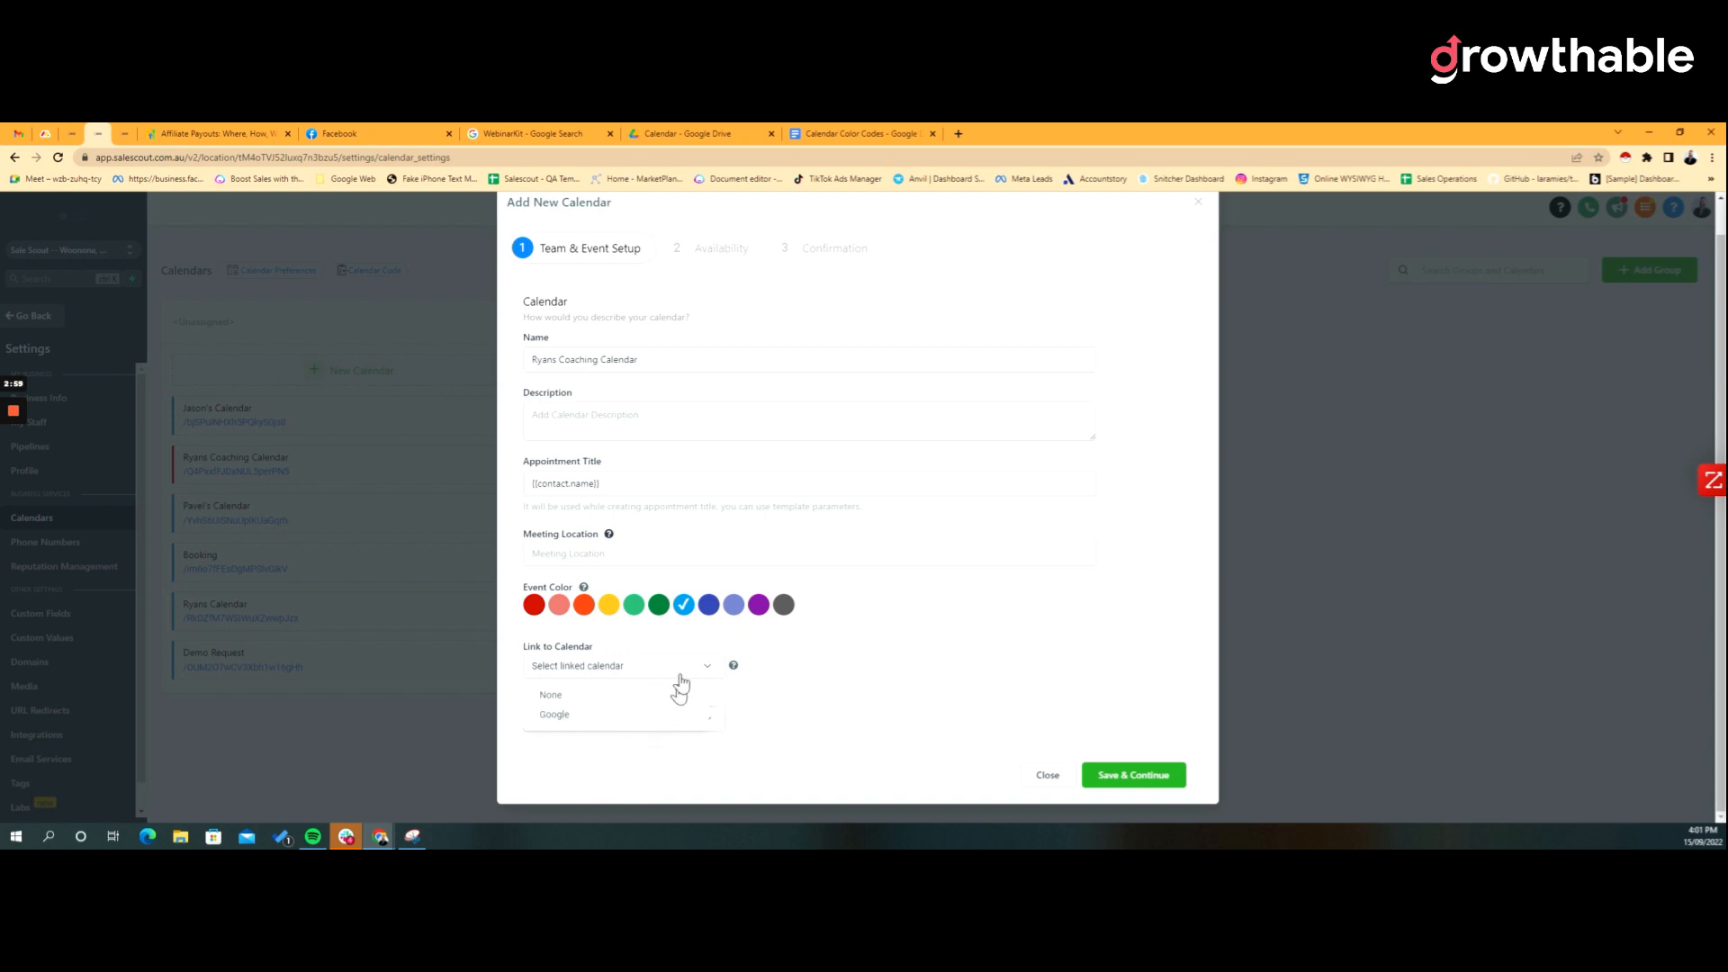
click(630, 718)
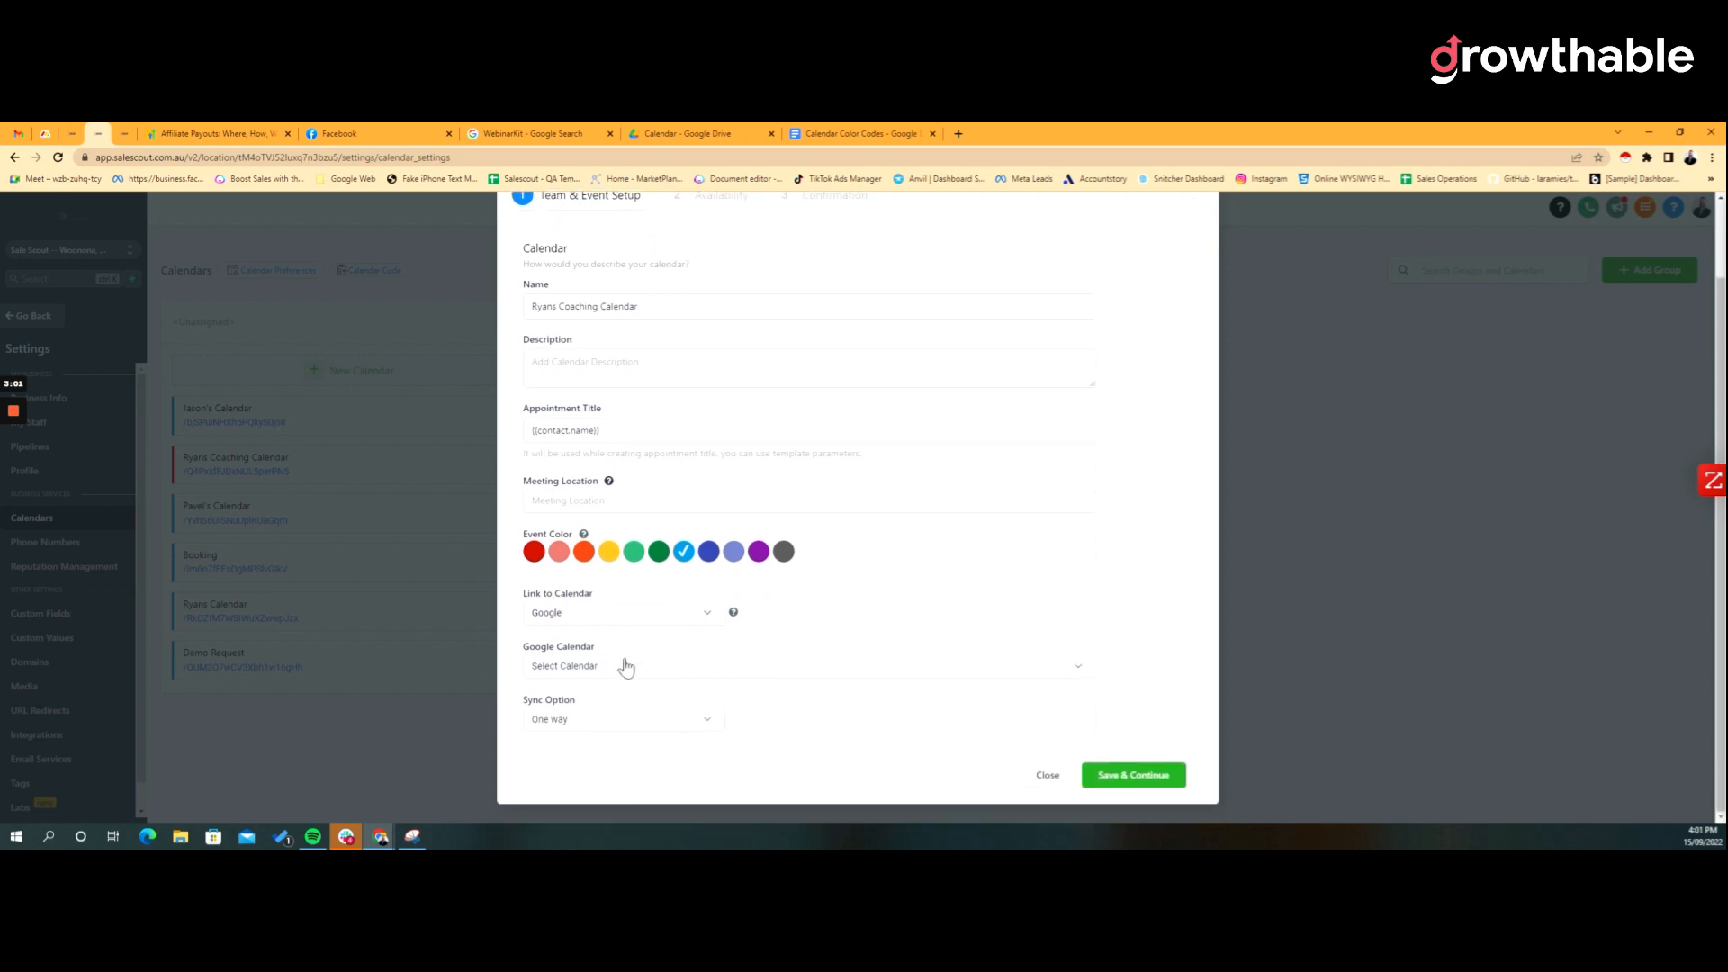
click(621, 666)
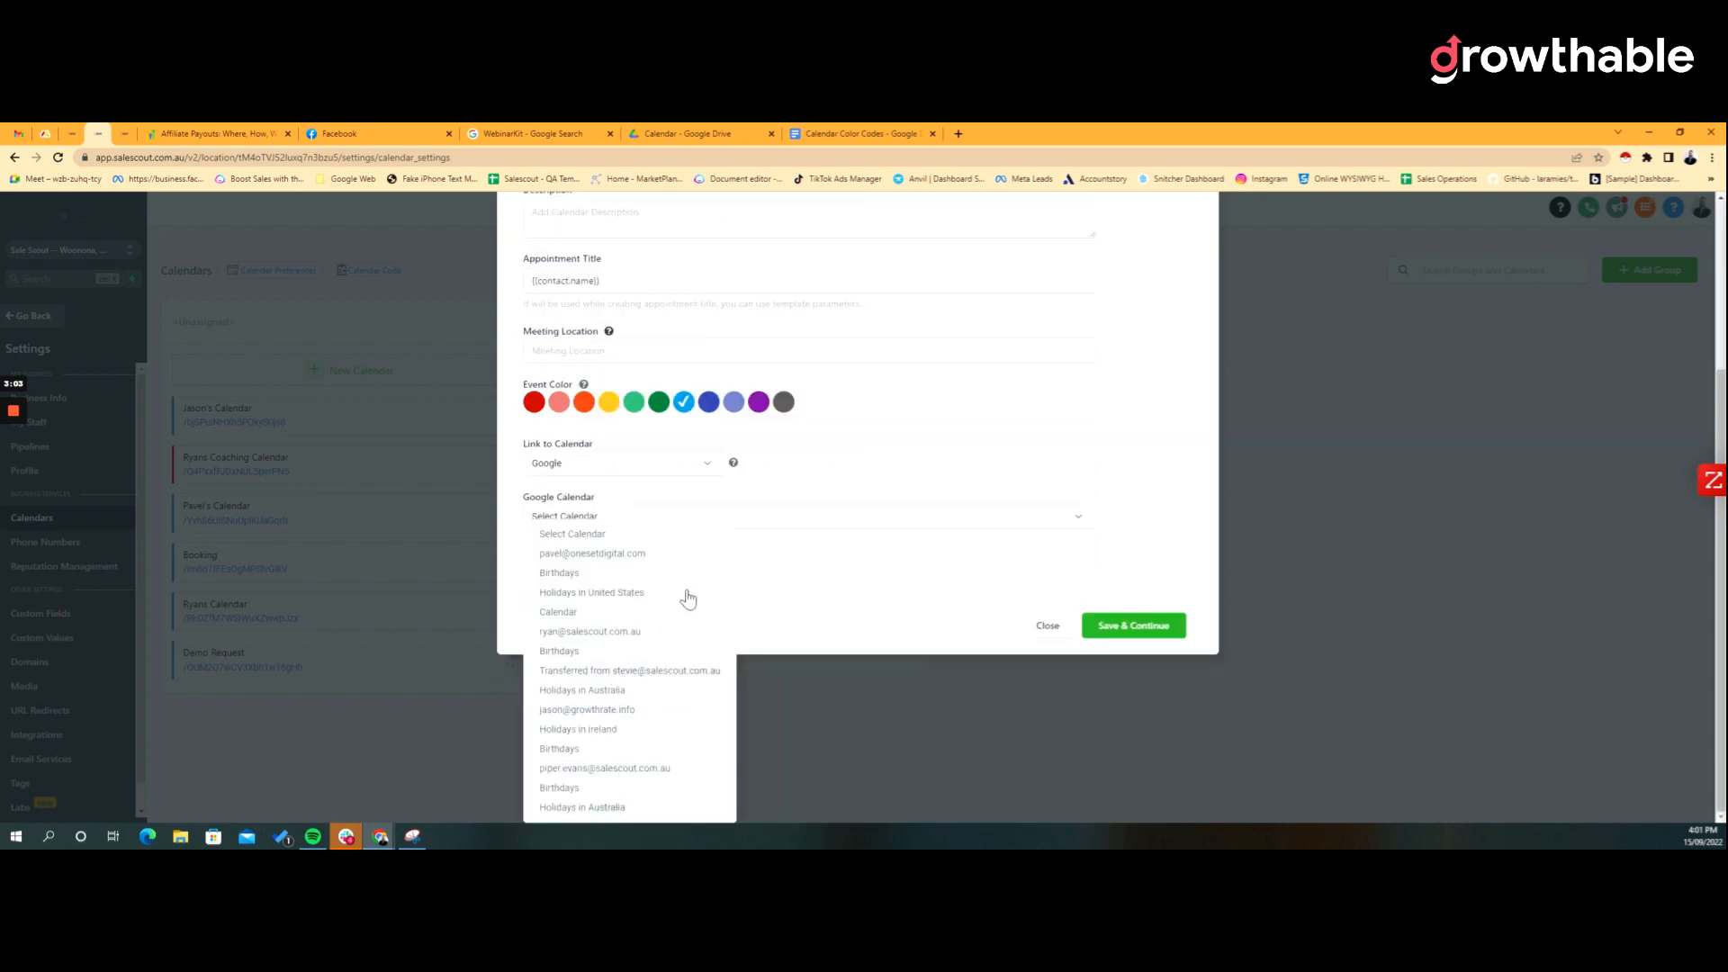
click(873, 553)
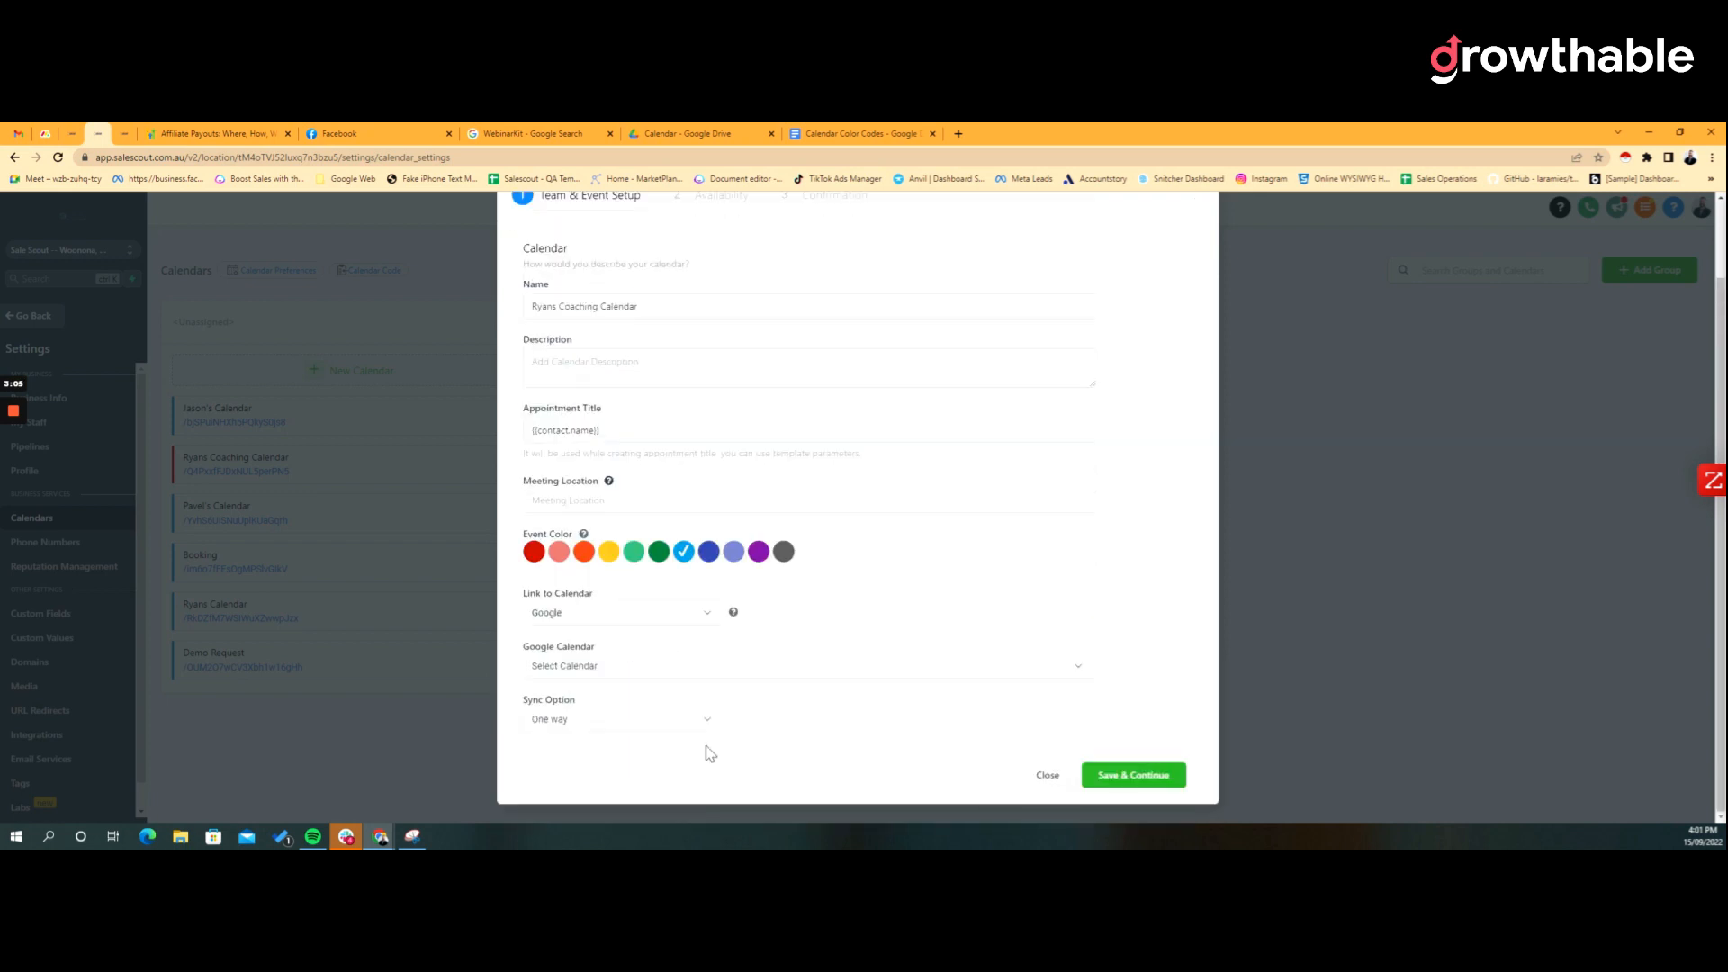
click(632, 725)
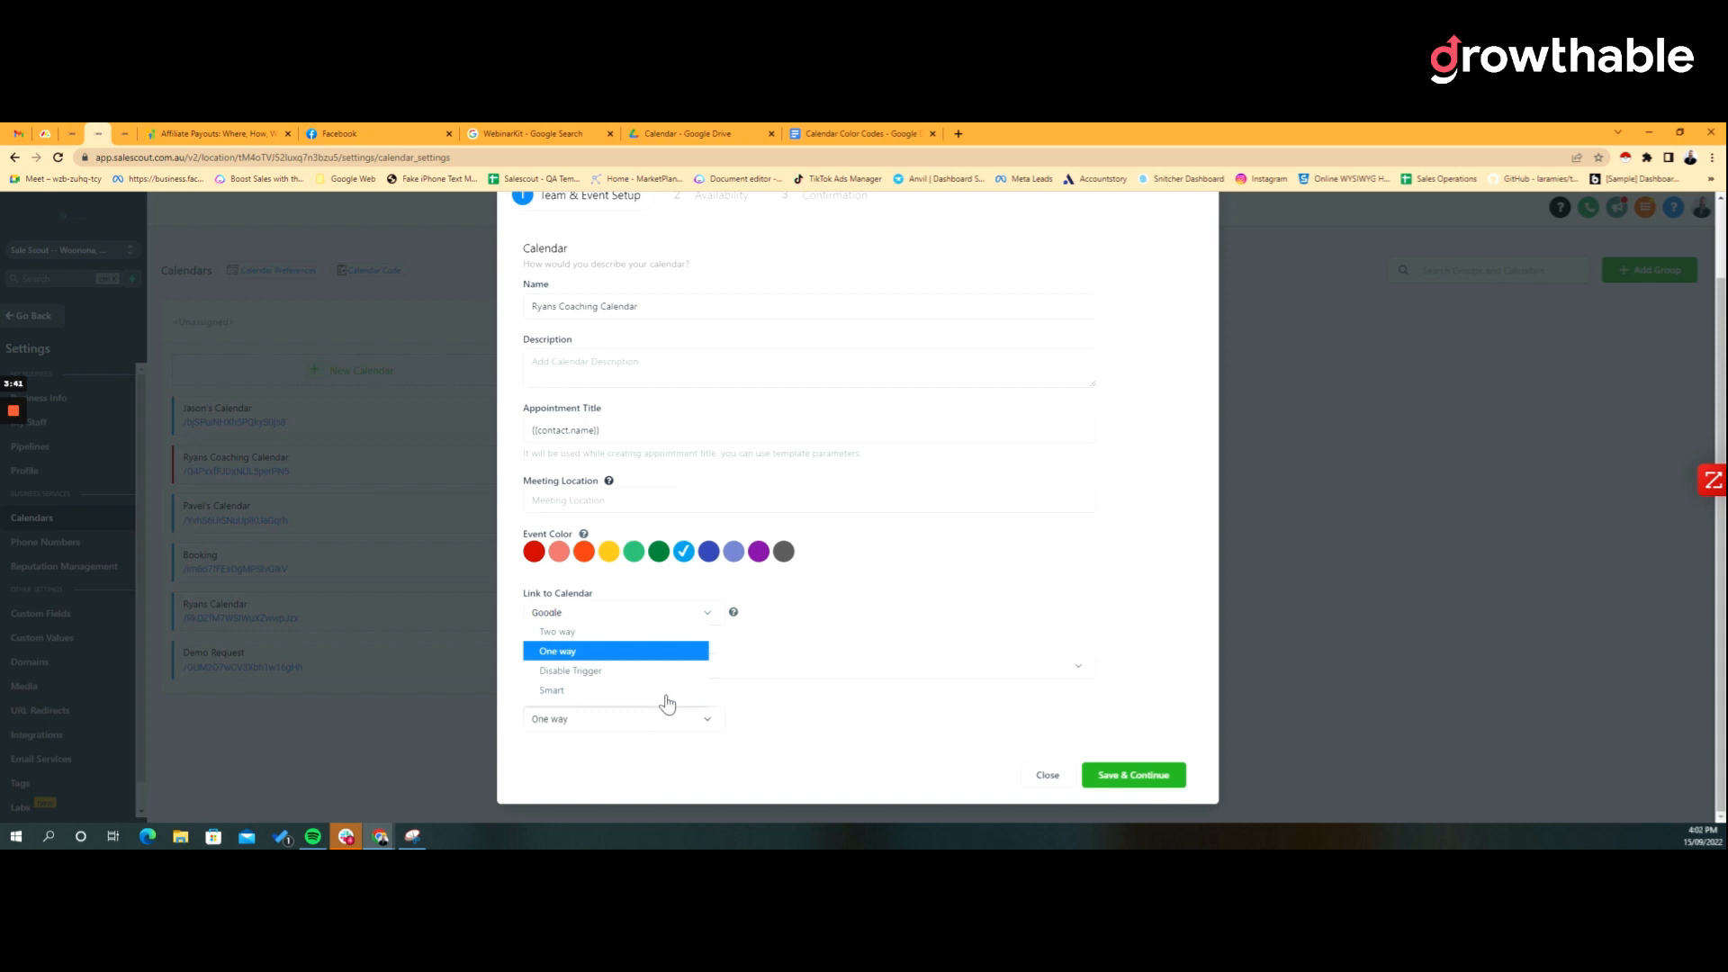
click(758, 716)
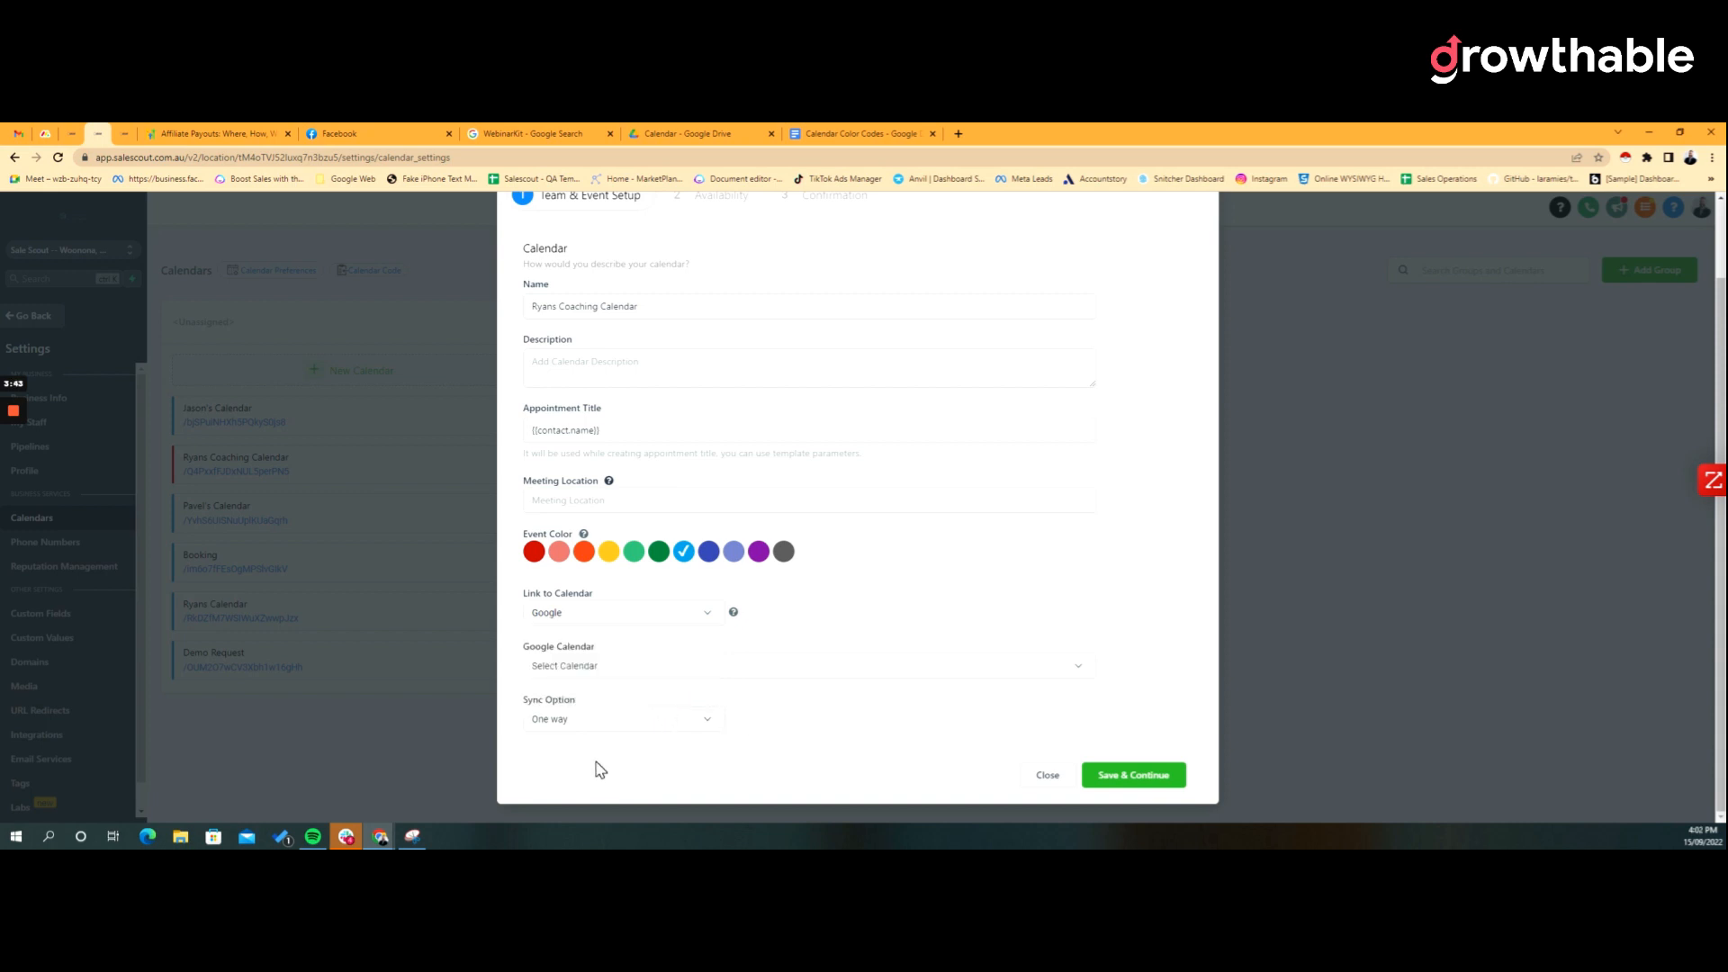
scroll(818, 486, up, 1)
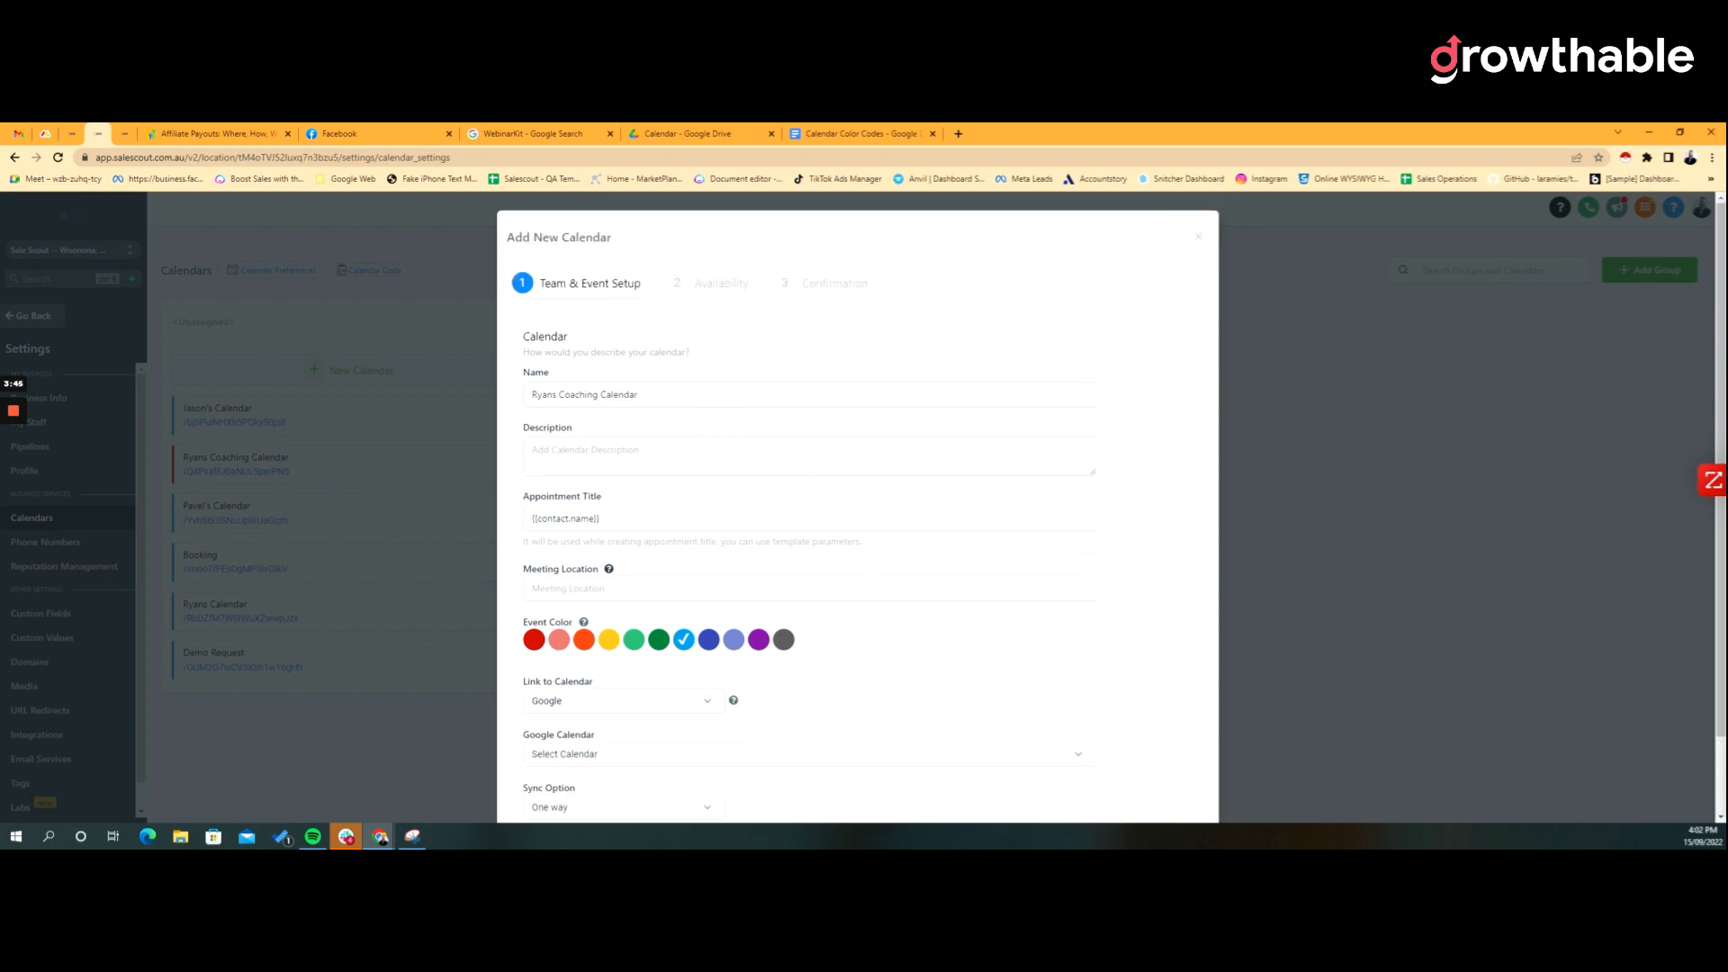
click(734, 286)
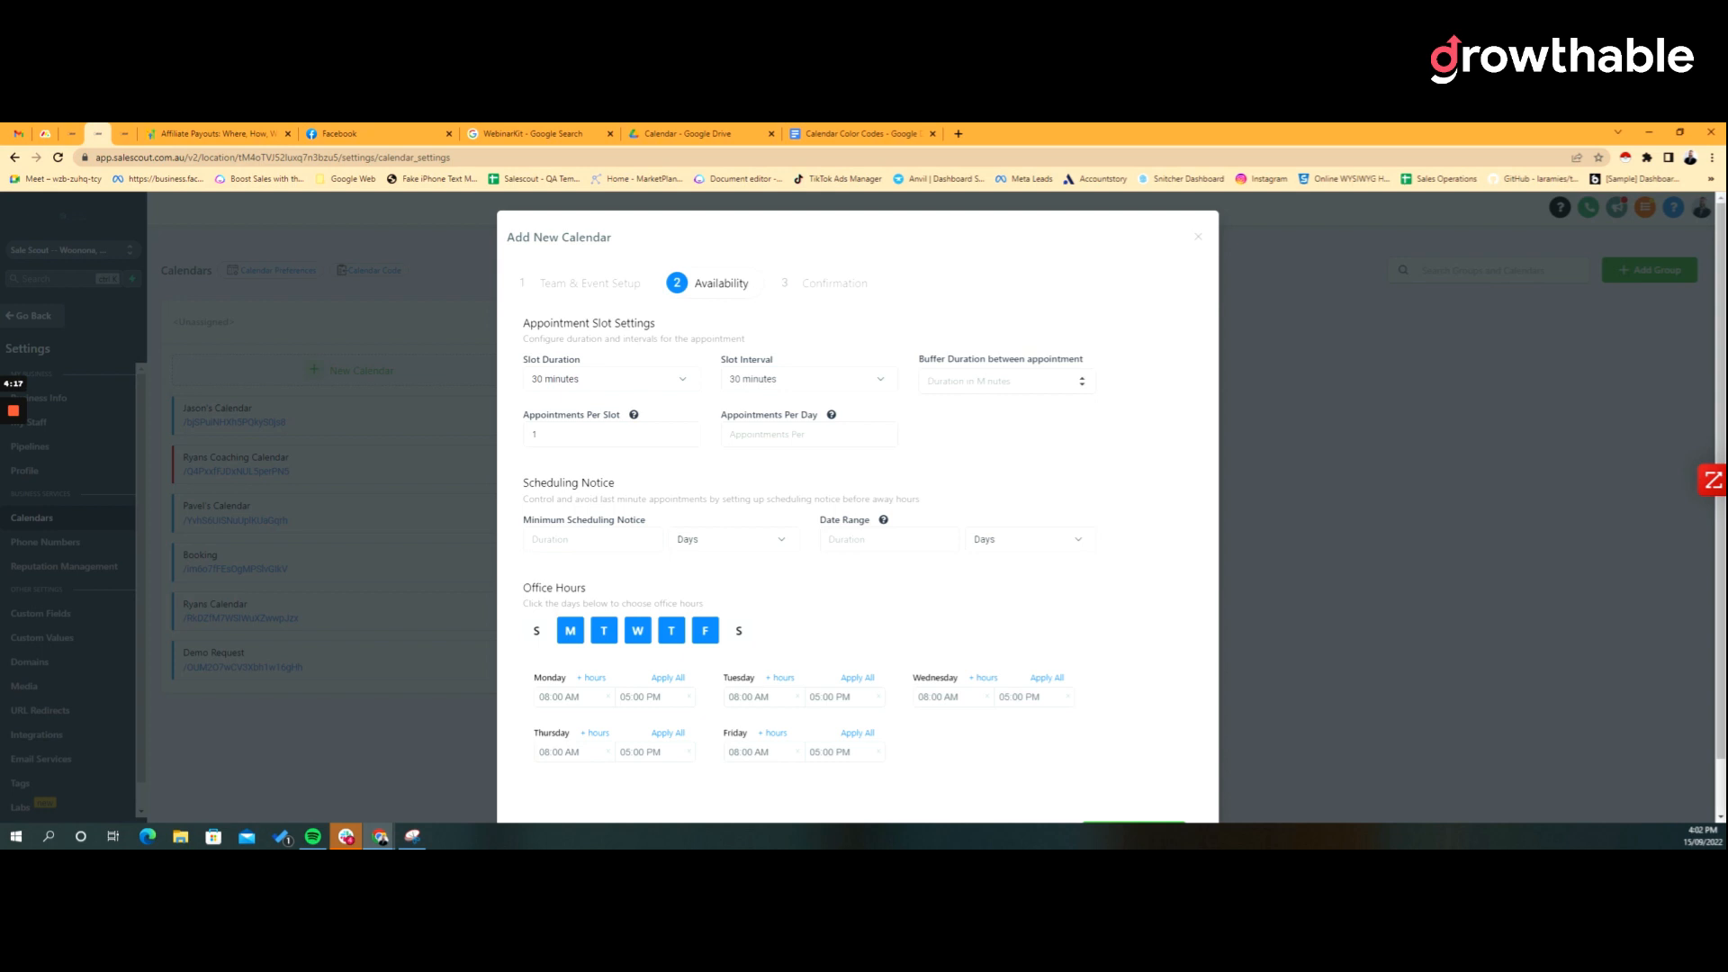
mouse_move(635, 419)
drag(519, 484, 657, 496)
scroll(706, 477, down, 1)
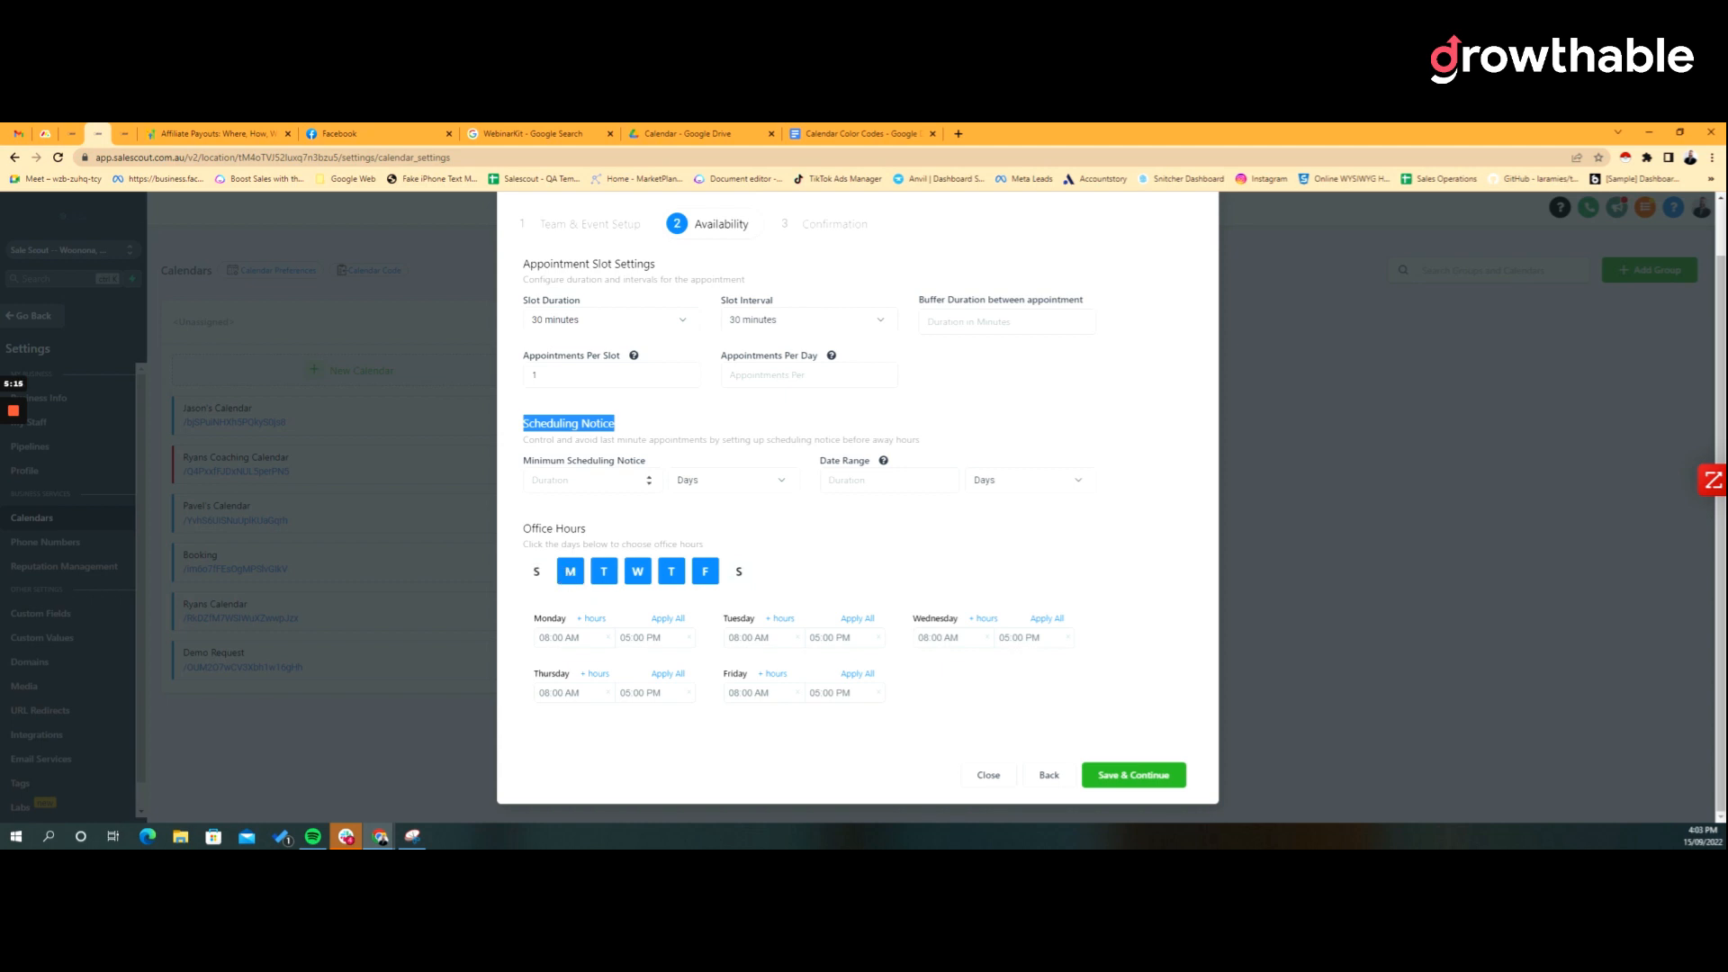
Step: Keep the default Minimum Scheduling Notice and Date Range, then go to Confirmation
click(590, 480)
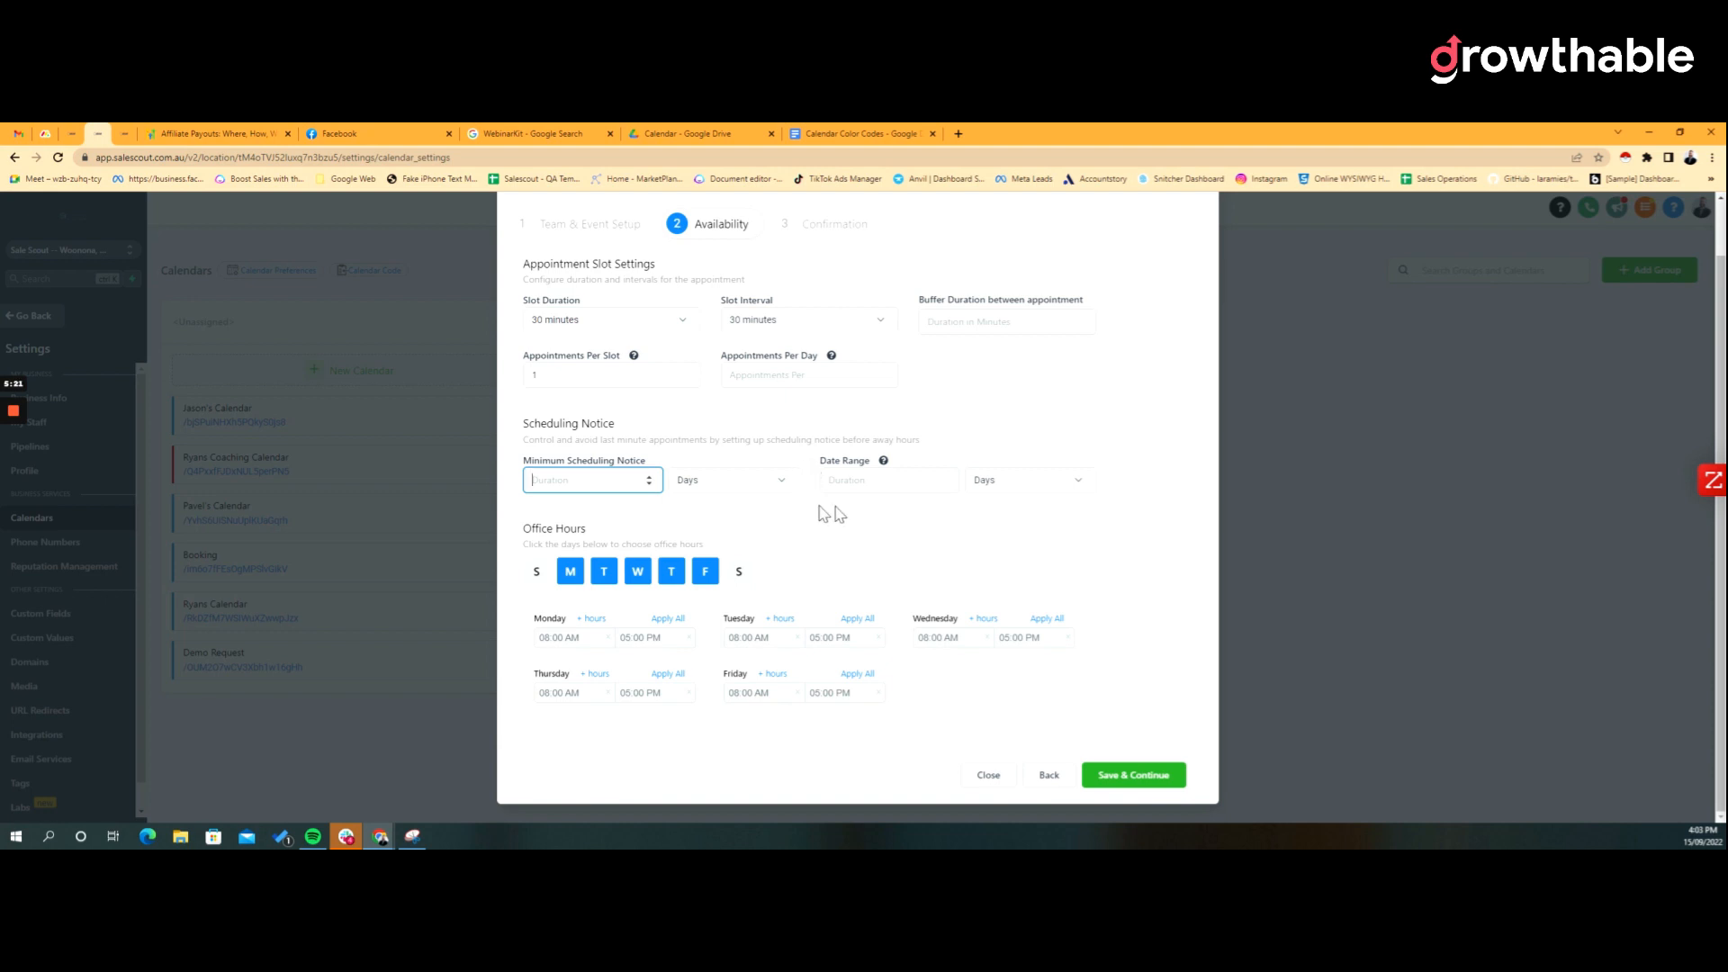
mouse_move(883, 460)
click(938, 482)
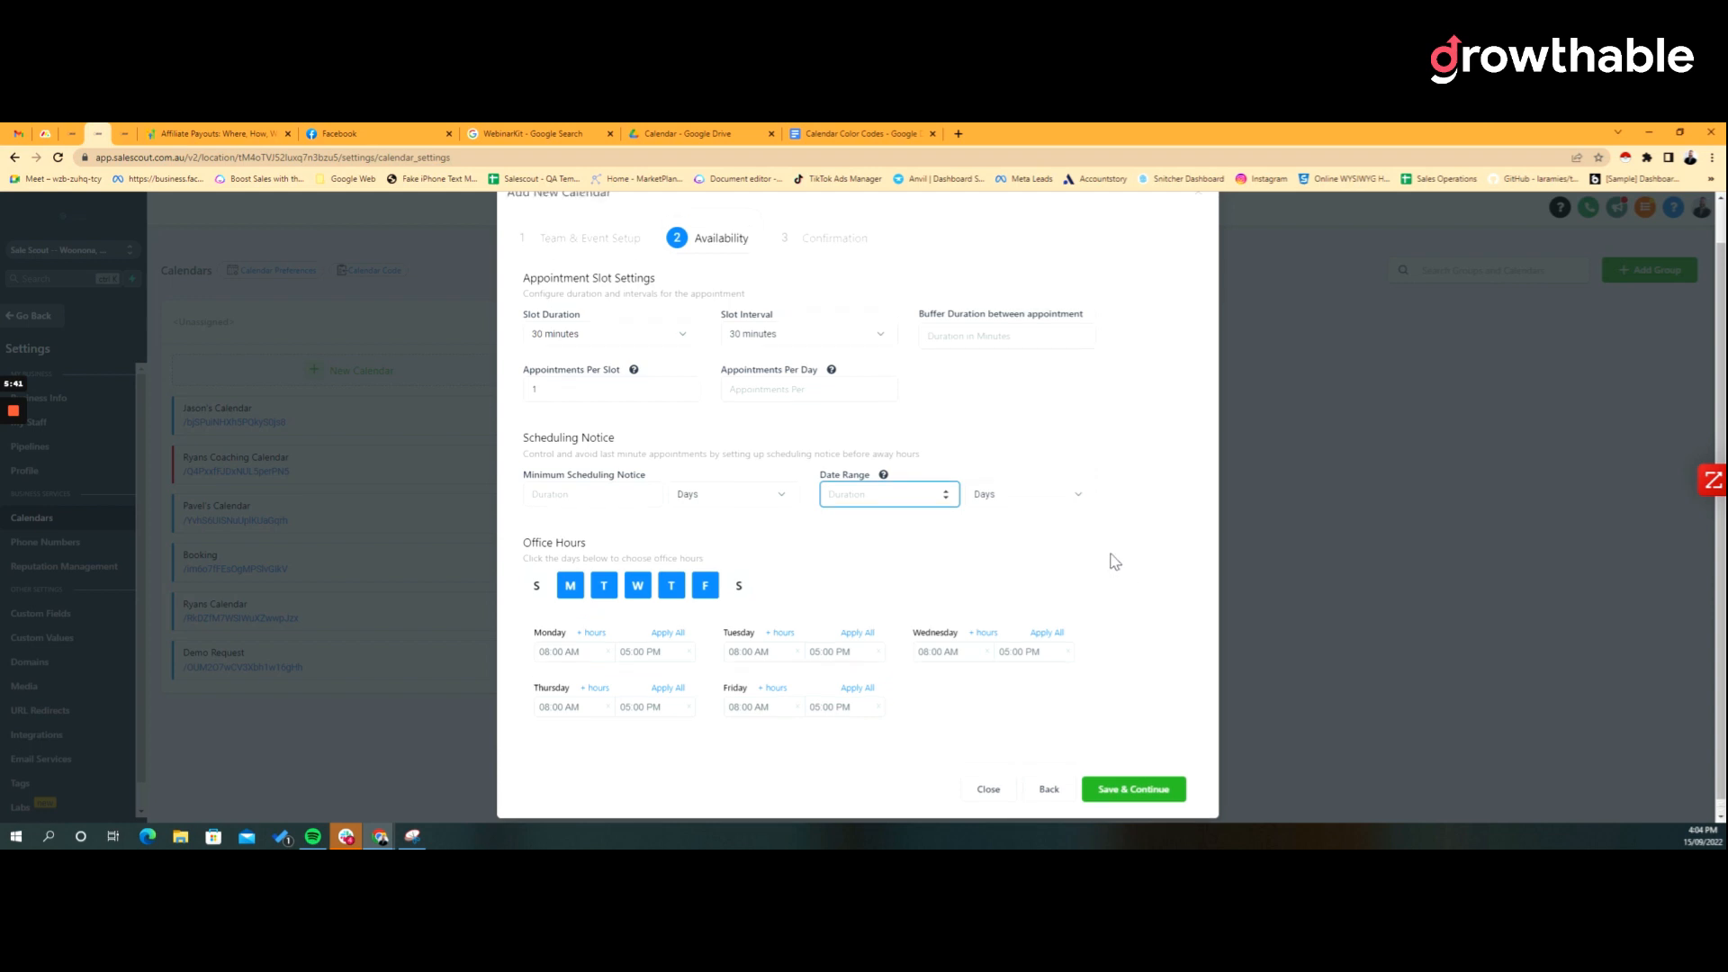
scroll(1110, 559, up, 1)
click(835, 284)
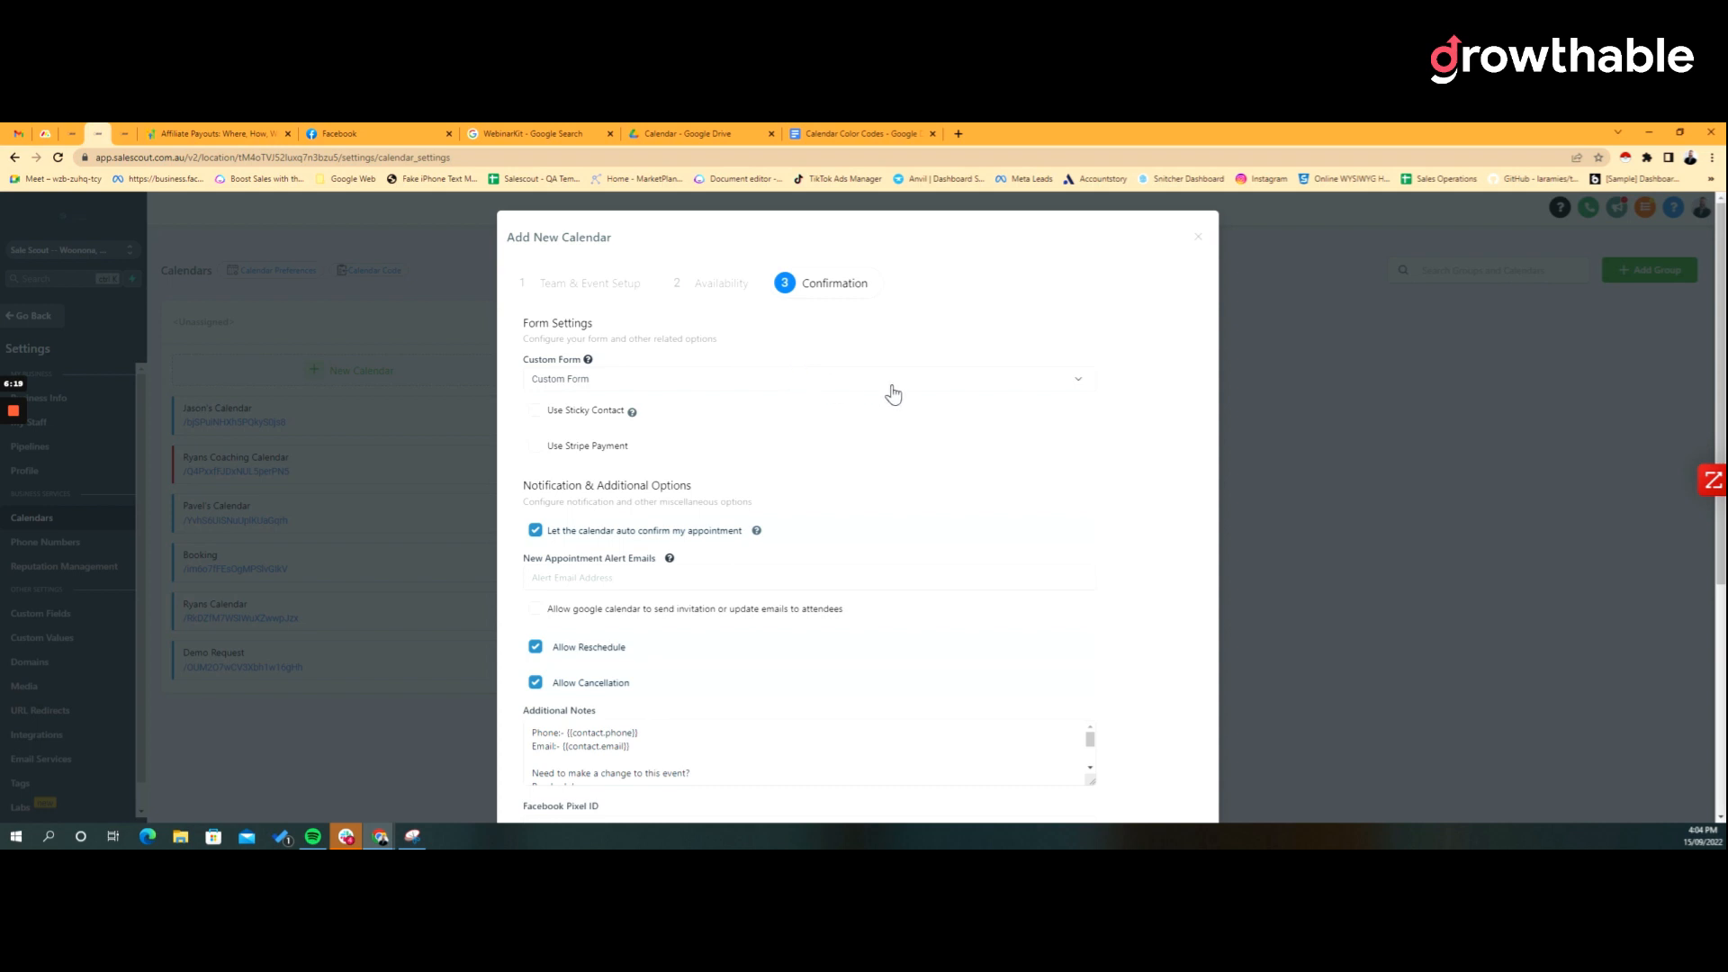
scroll(893, 394, down, 2)
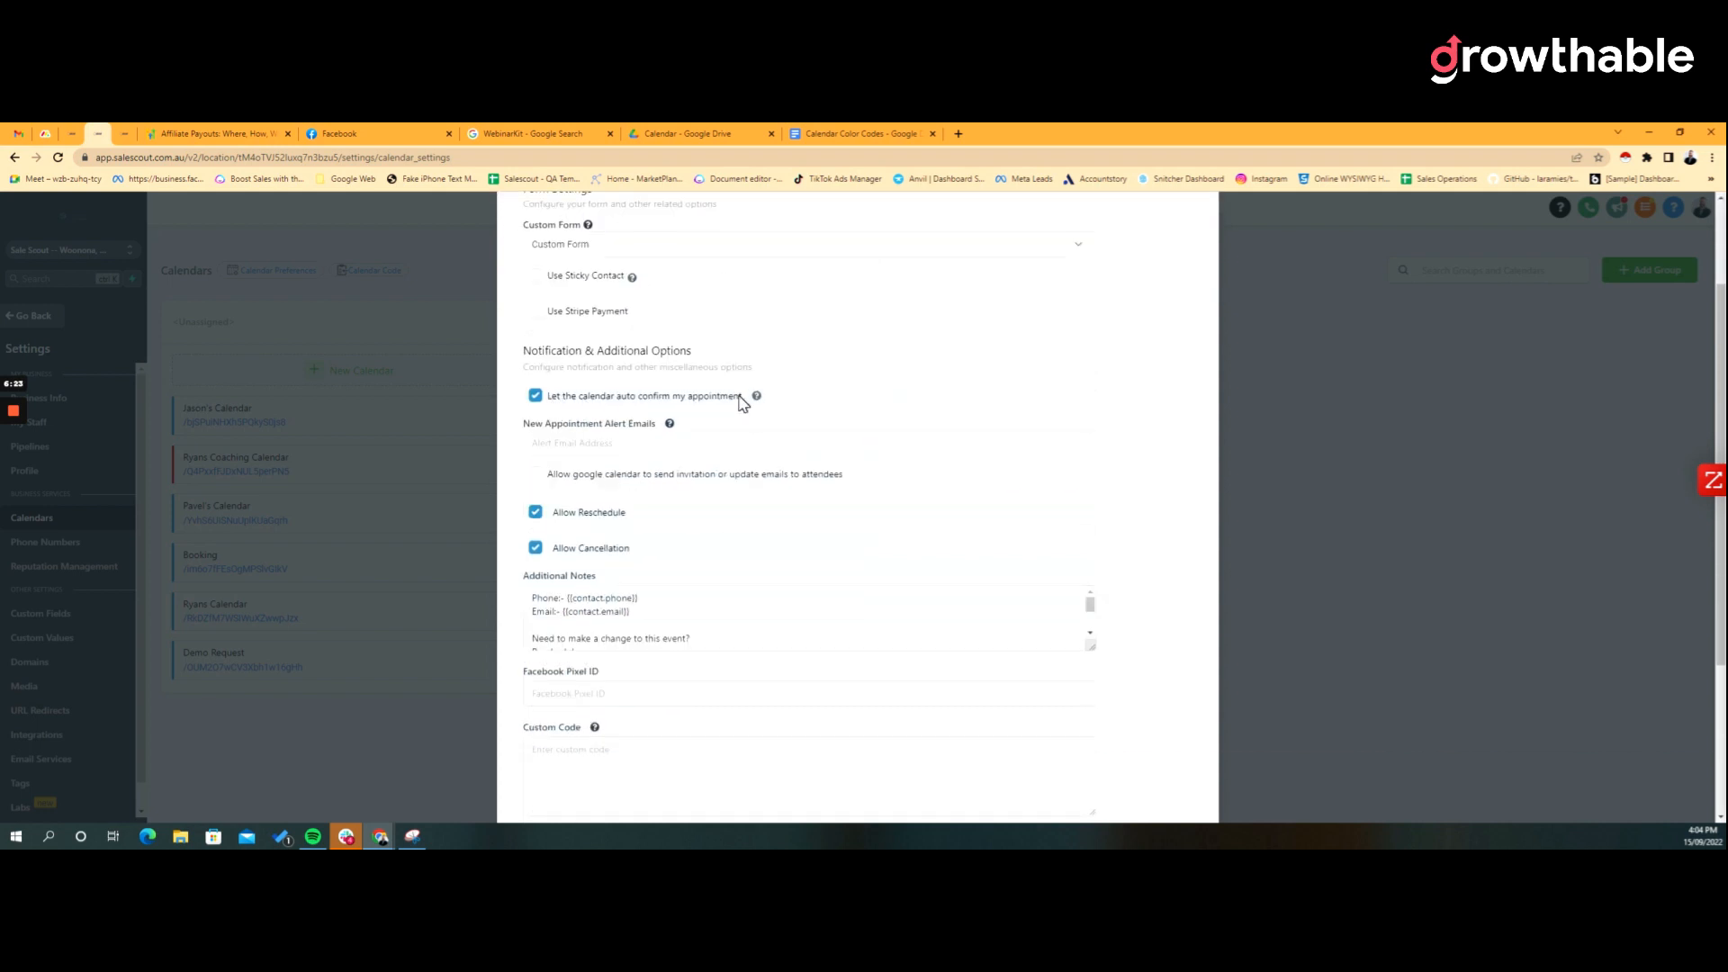
mouse_move(756, 399)
drag(581, 399, 788, 405)
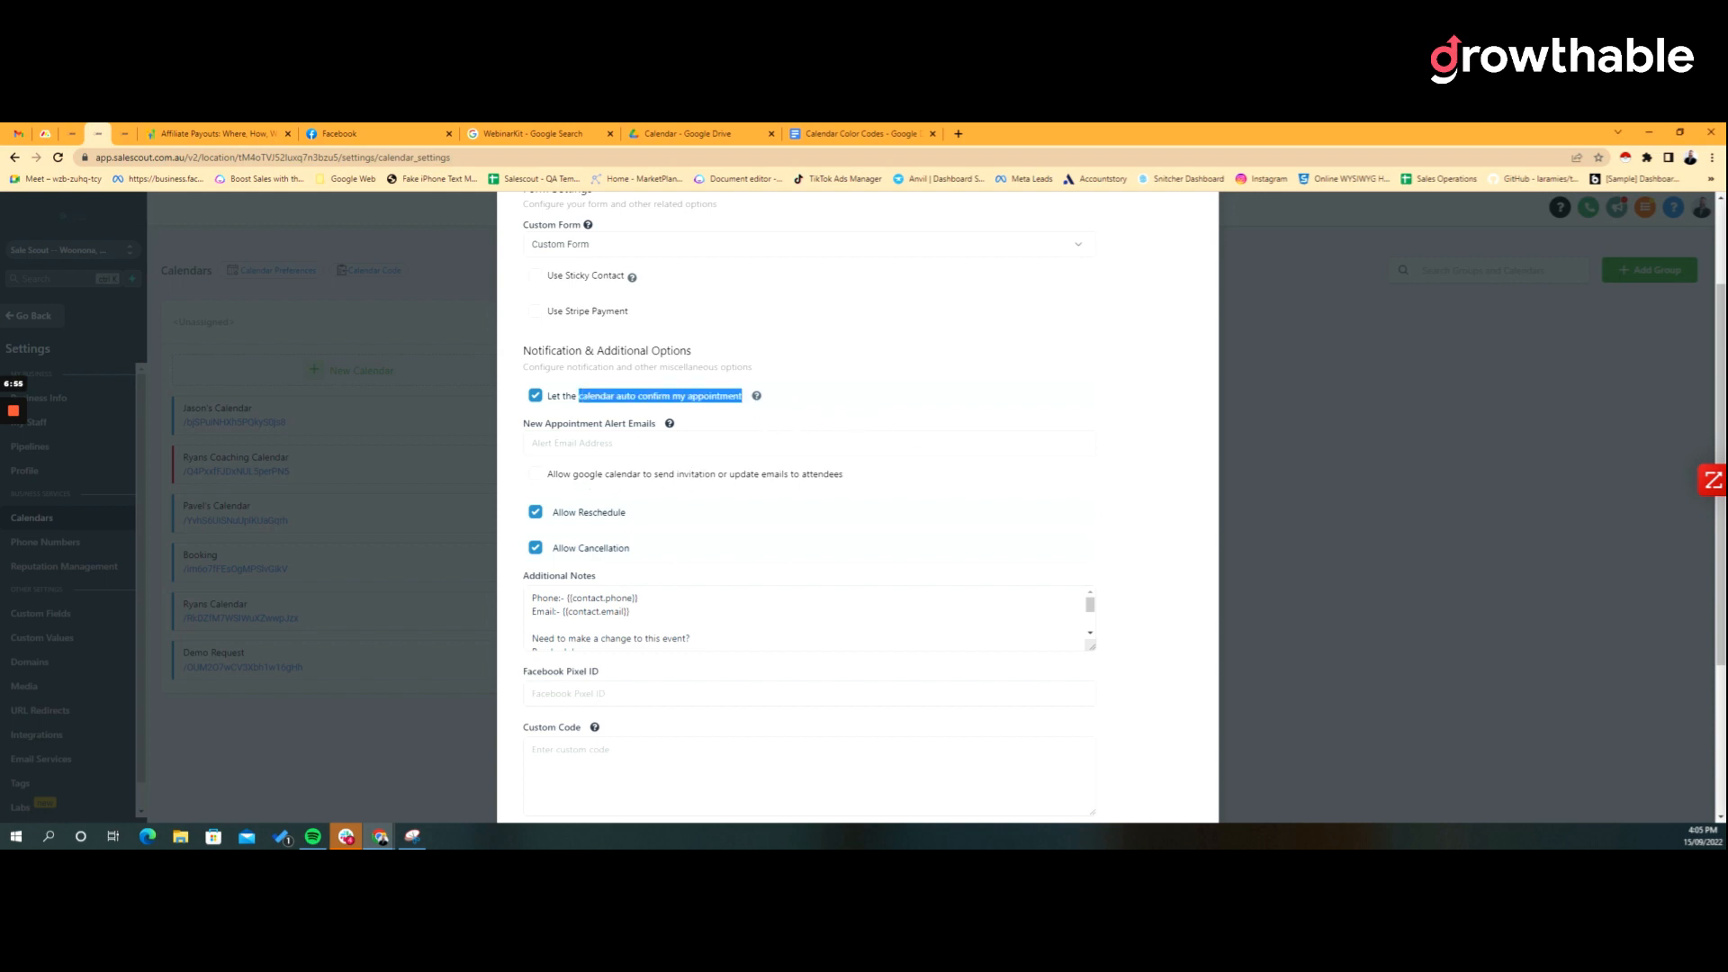
scroll(855, 401, down, 1)
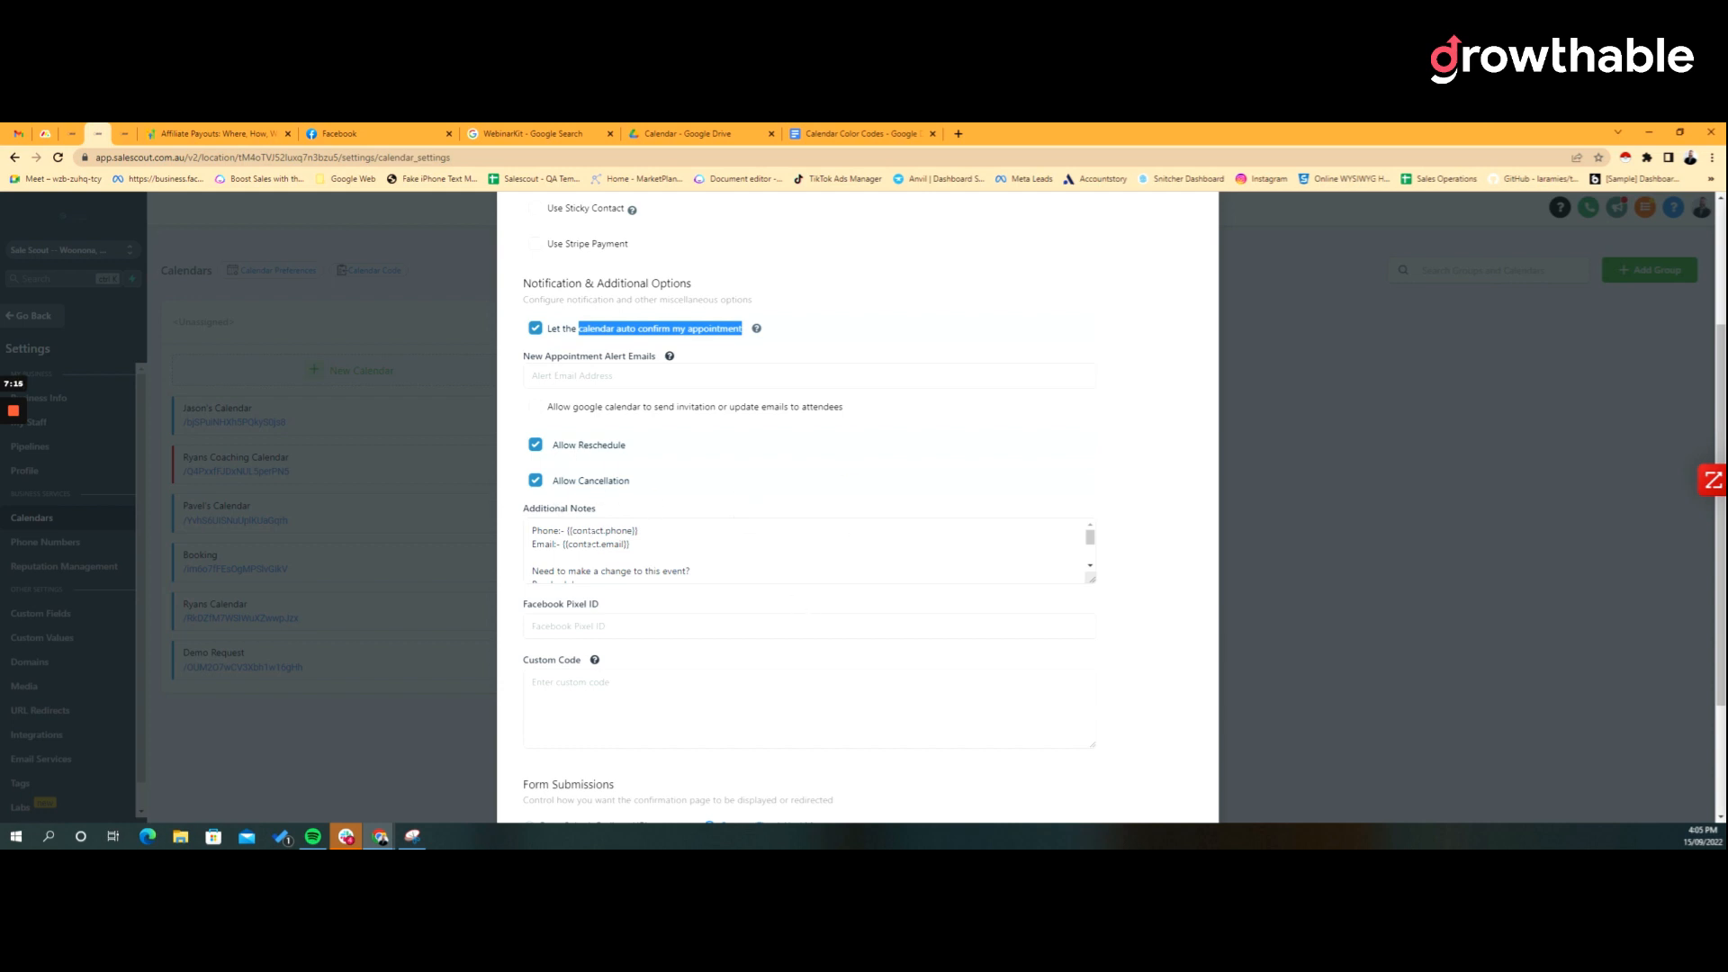
scroll(805, 550, down, 2)
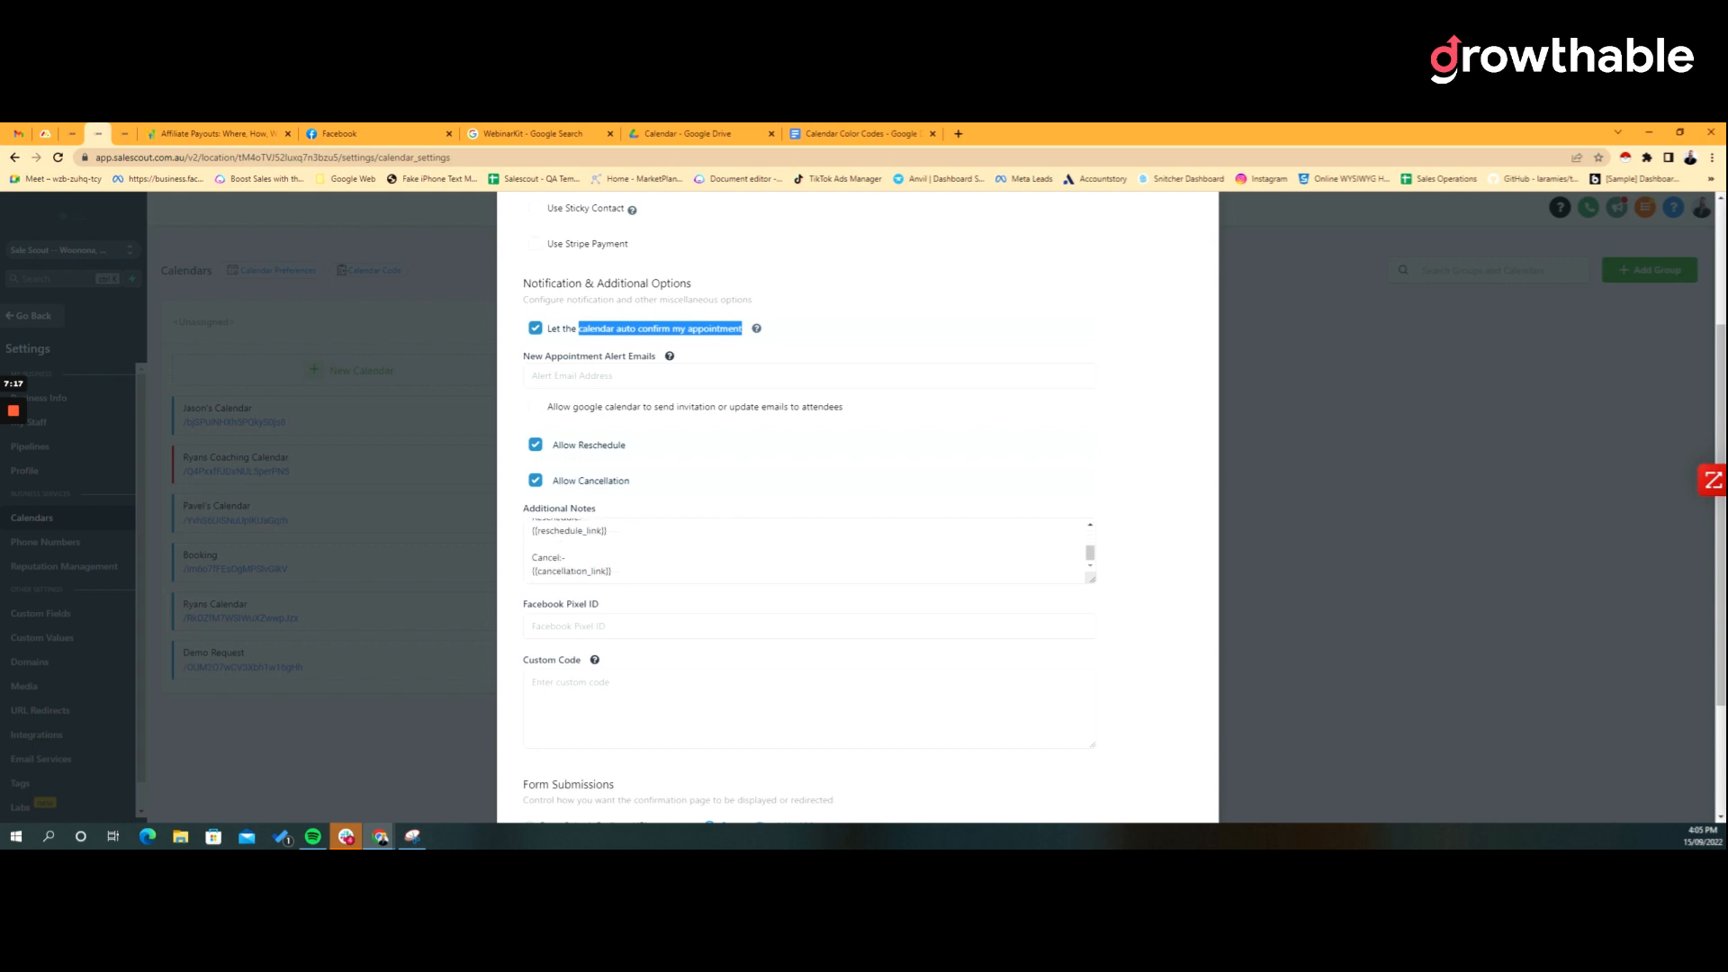
scroll(858, 504, down, 1)
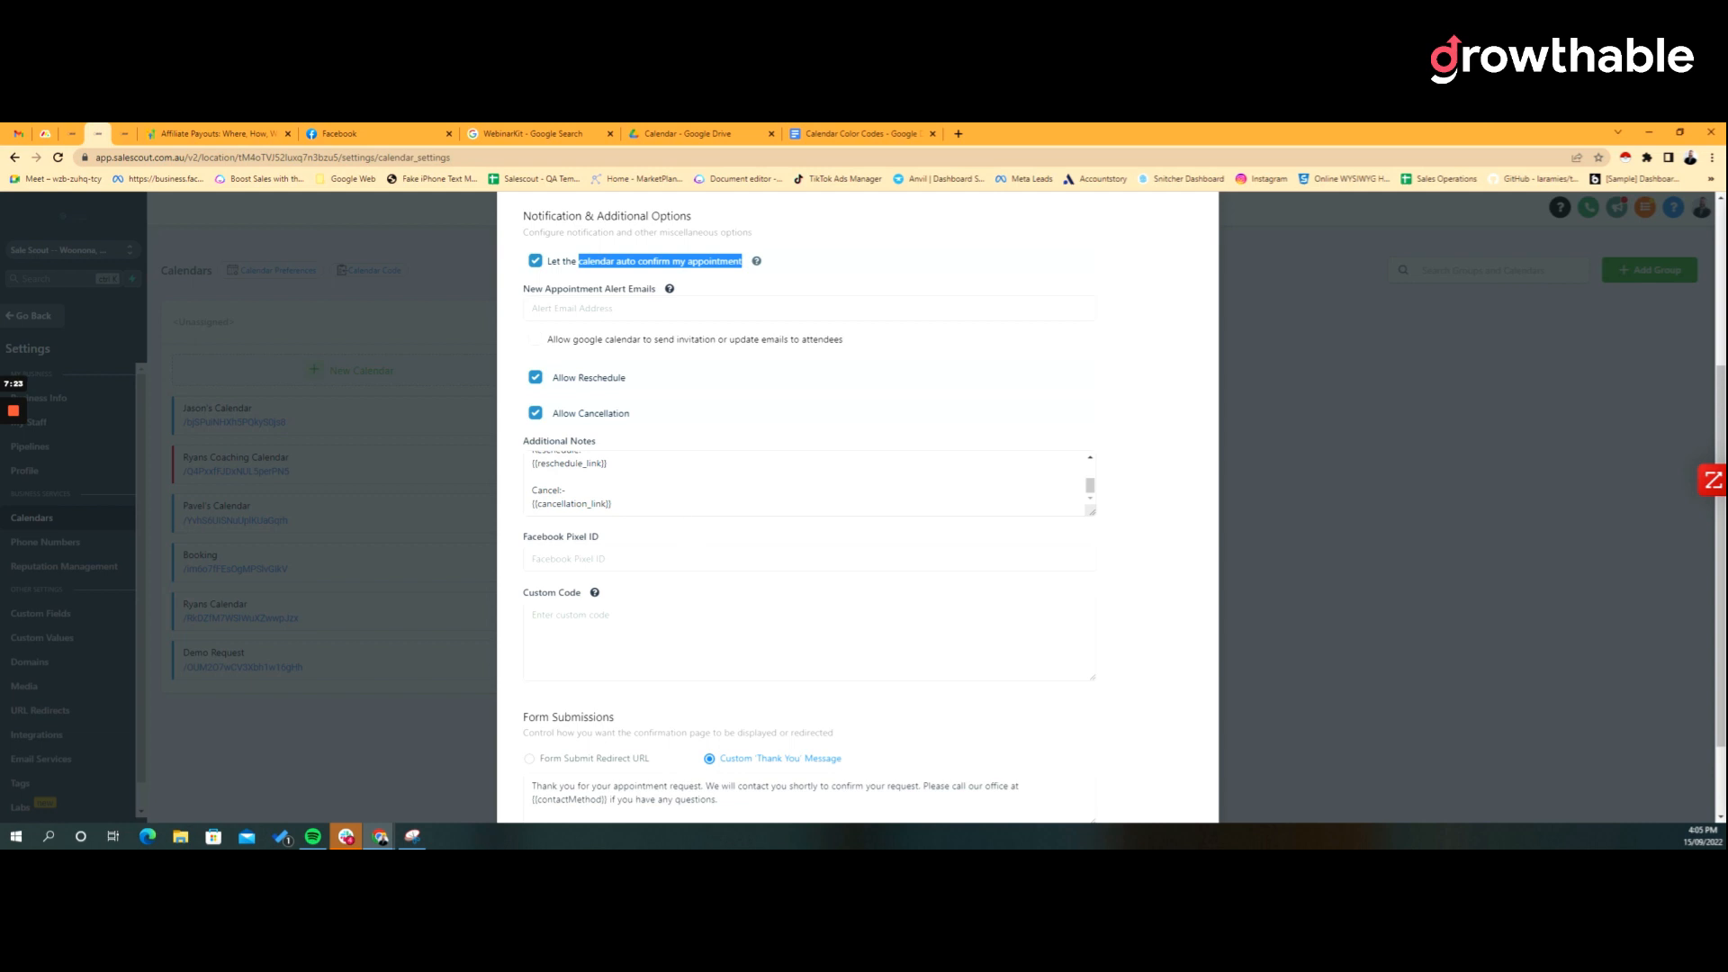
scroll(858, 504, down, 2)
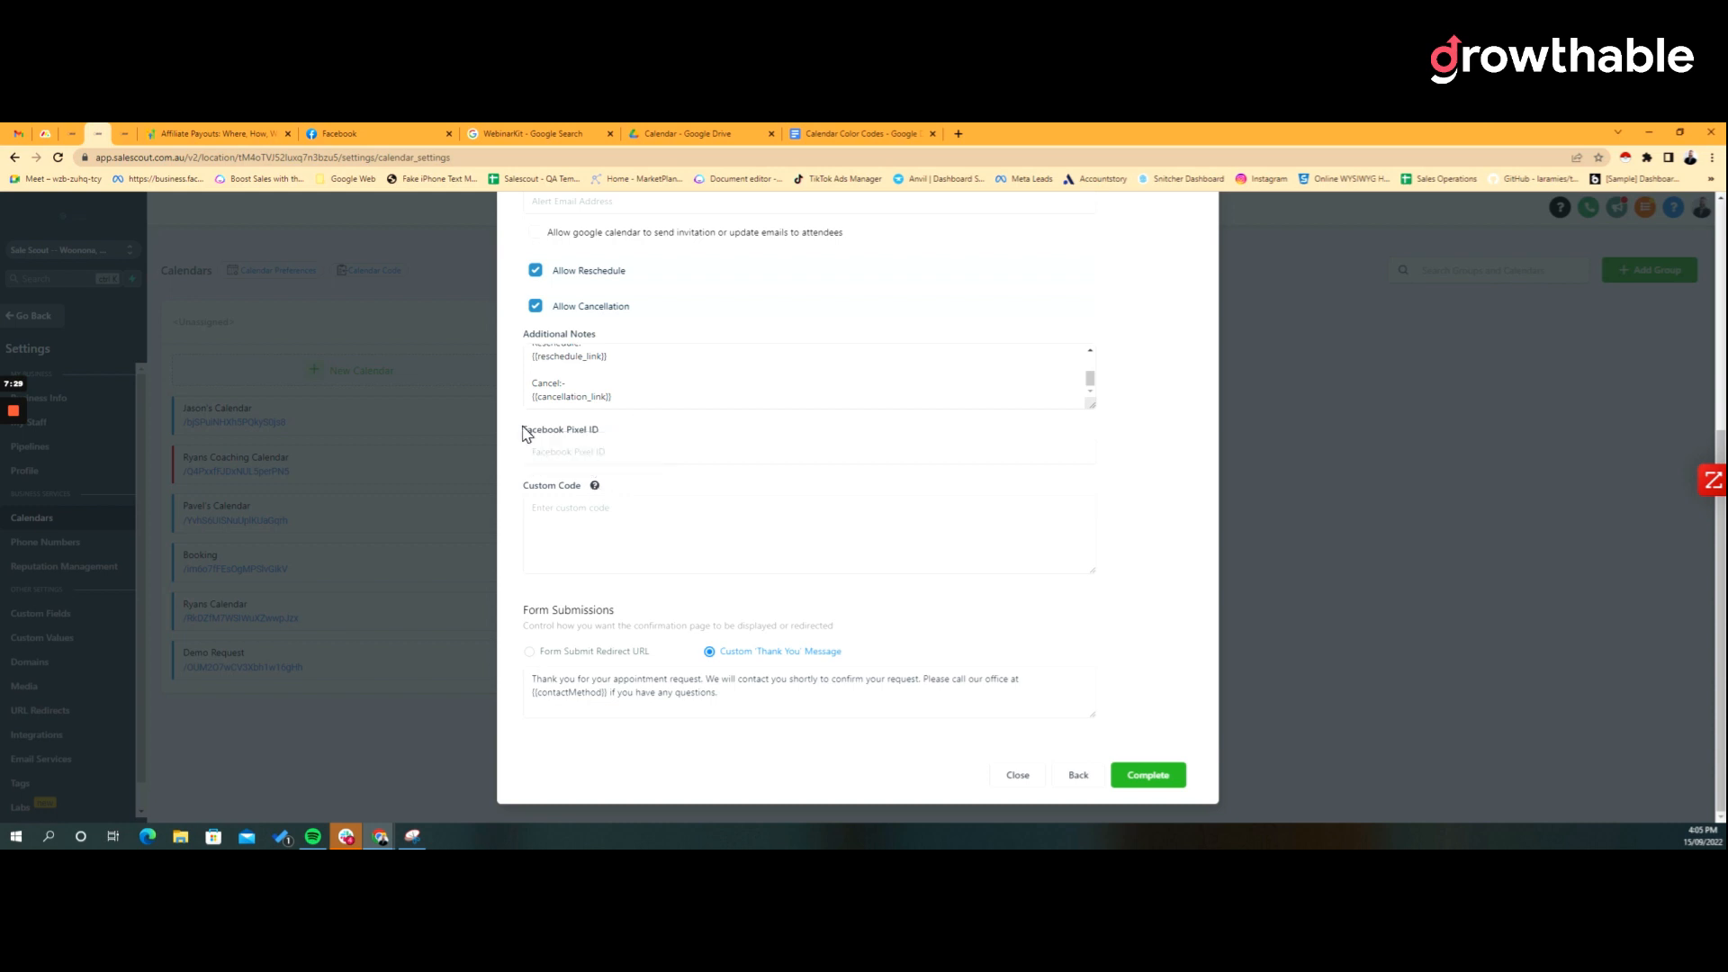
drag(522, 431, 657, 444)
mouse_move(599, 490)
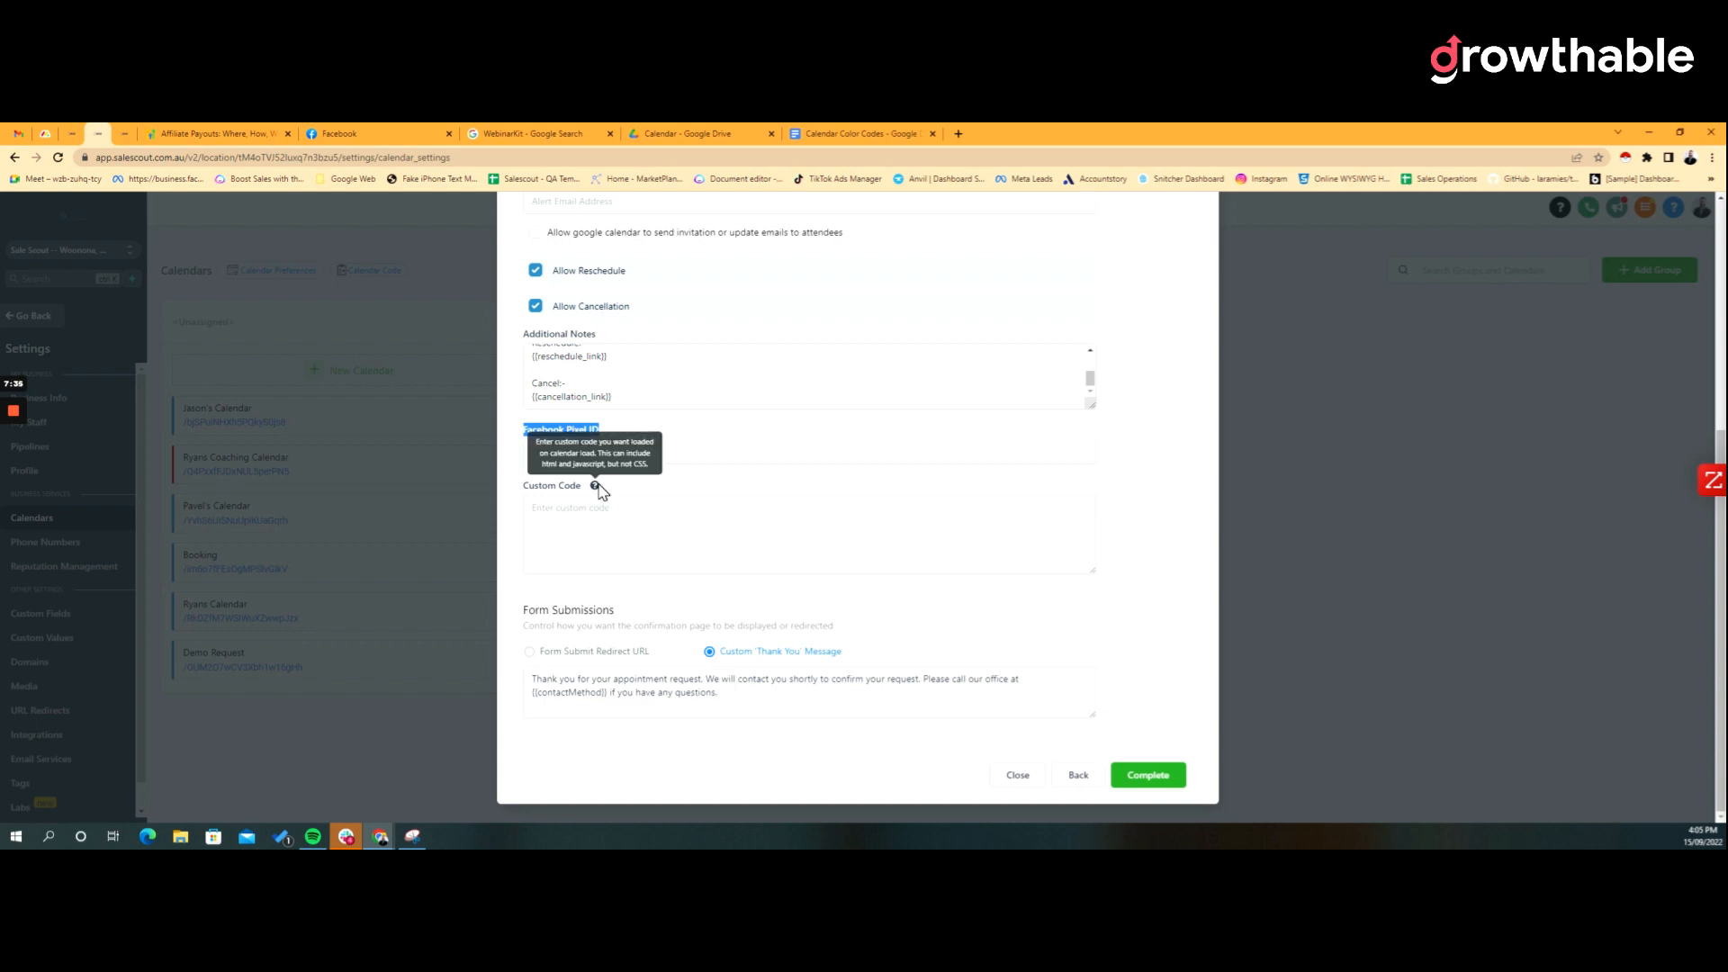